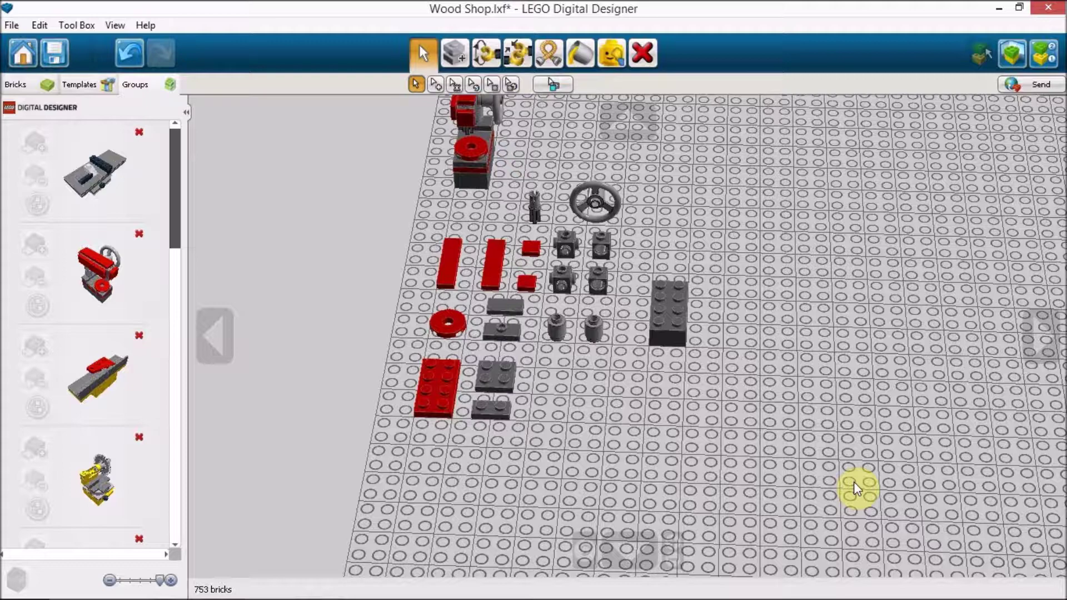
# Set the red round plate onto the reference base
pyautogui.rightClick(477, 149)
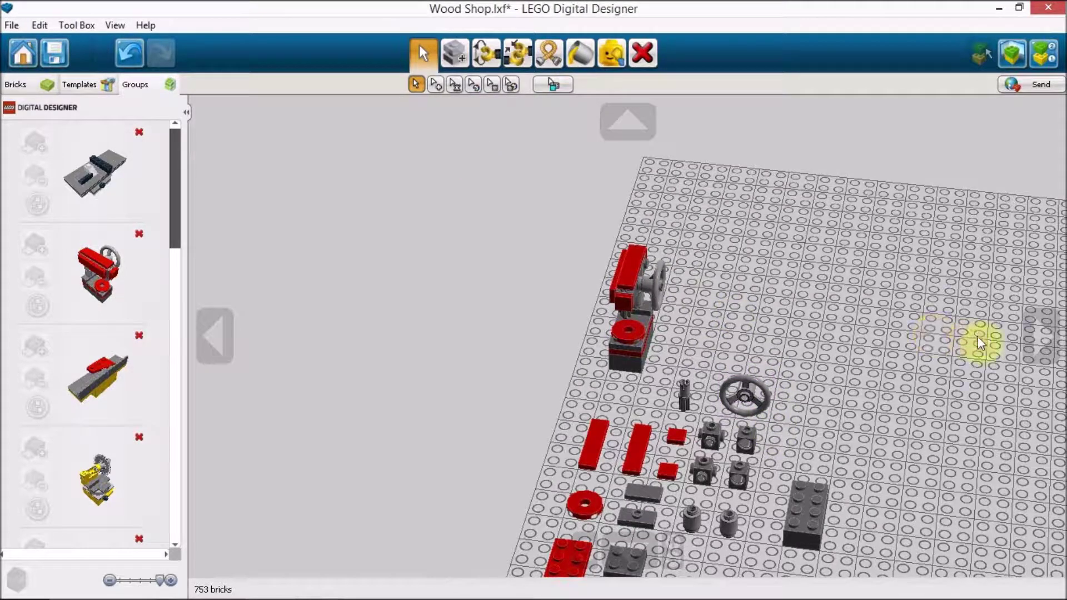
pyautogui.click(1029, 335)
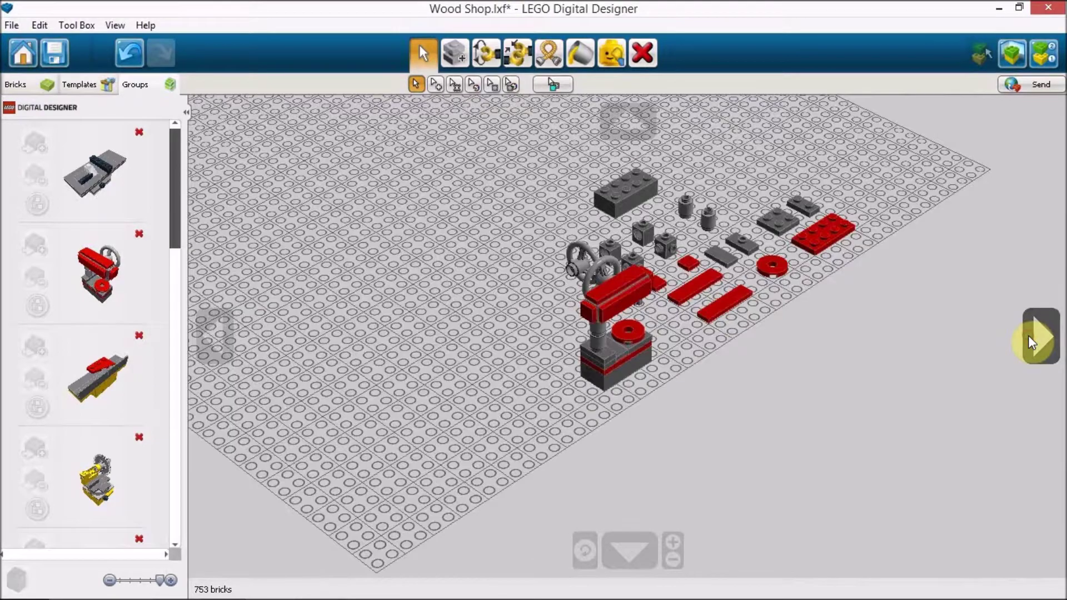
pyautogui.click(1029, 335)
pyautogui.click(1029, 335)
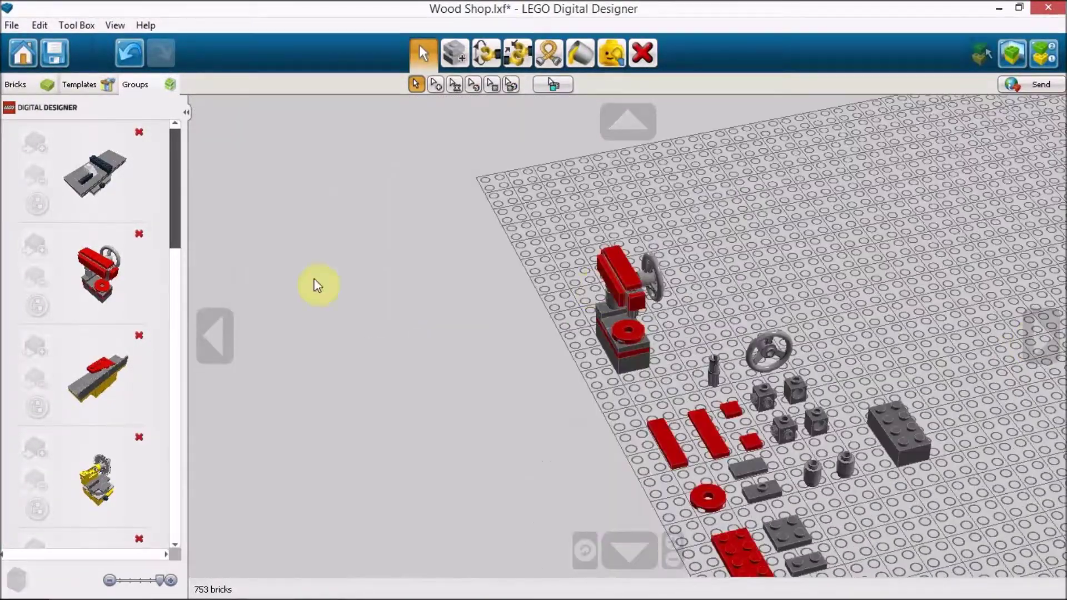
pyautogui.click(220, 337)
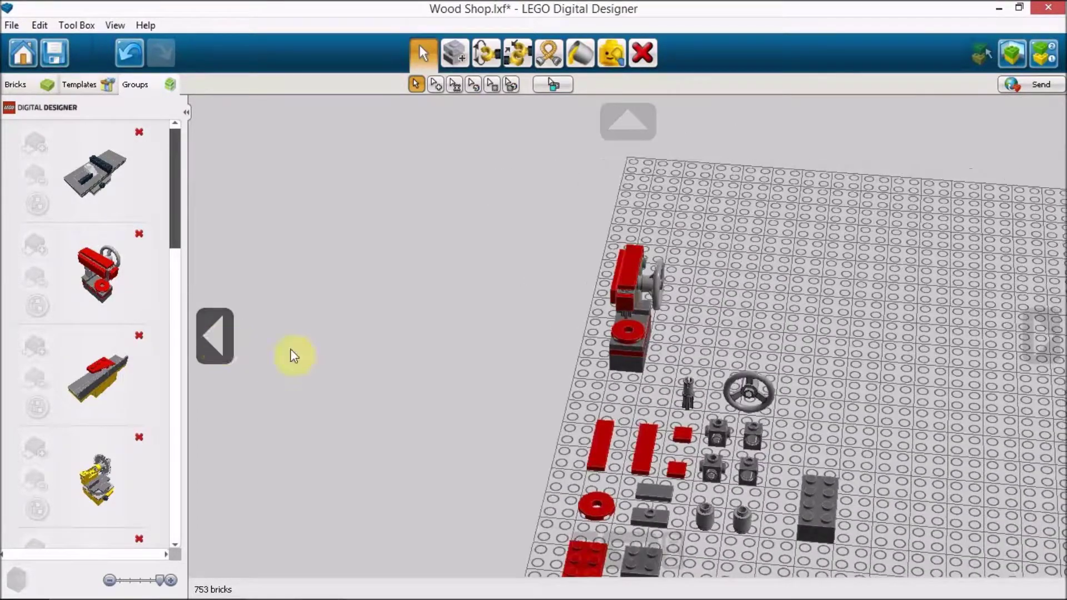
pyautogui.click(820, 499)
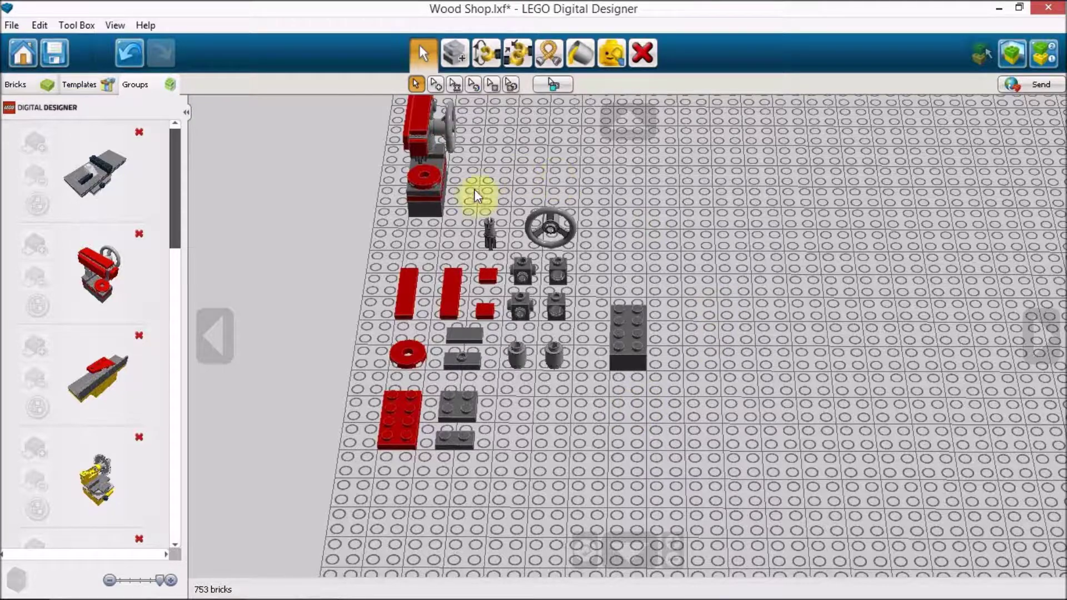
pyautogui.moveTo(412, 182); pyautogui.dragTo(432, 208)
# Orbit and tilt the view to a square-on, near top-down view of the loose parts
pyautogui.click(1037, 358)
pyautogui.click(1036, 357)
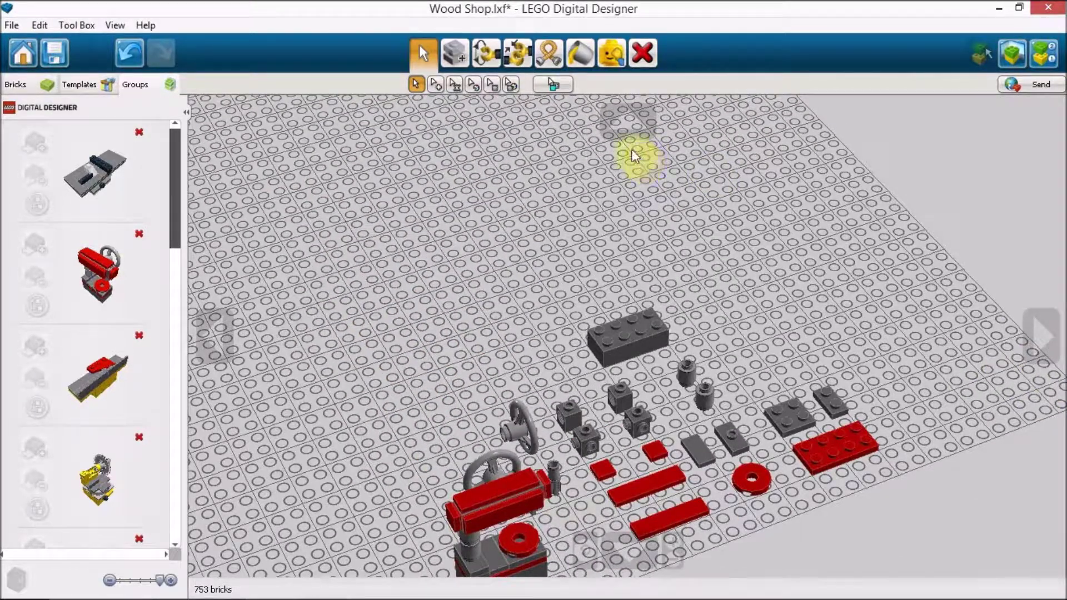
pyautogui.click(624, 132)
pyautogui.click(625, 132)
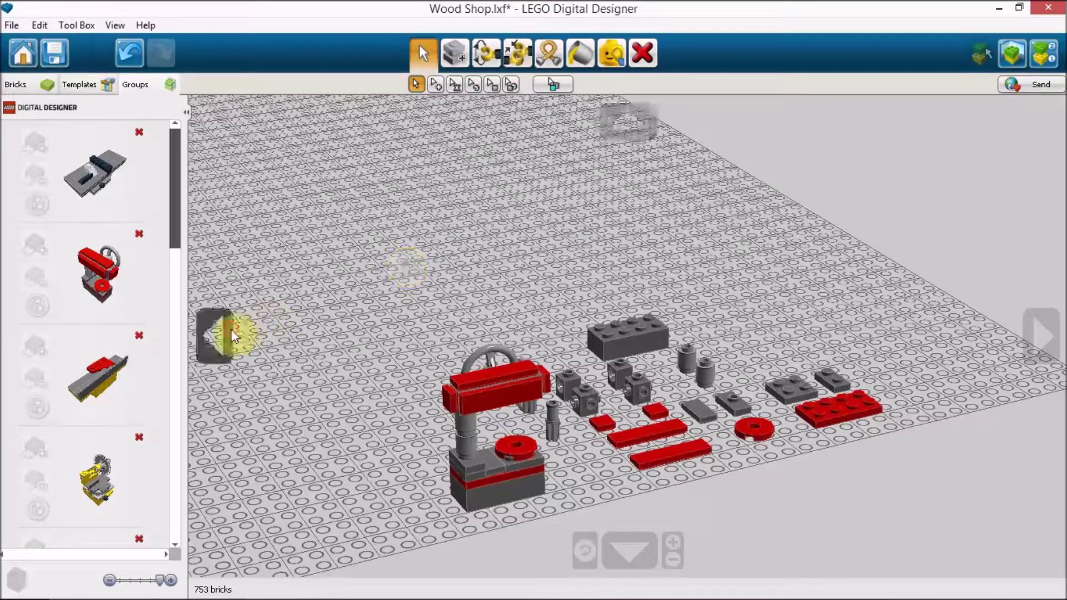
pyautogui.click(231, 334)
pyautogui.click(232, 333)
pyautogui.click(636, 129)
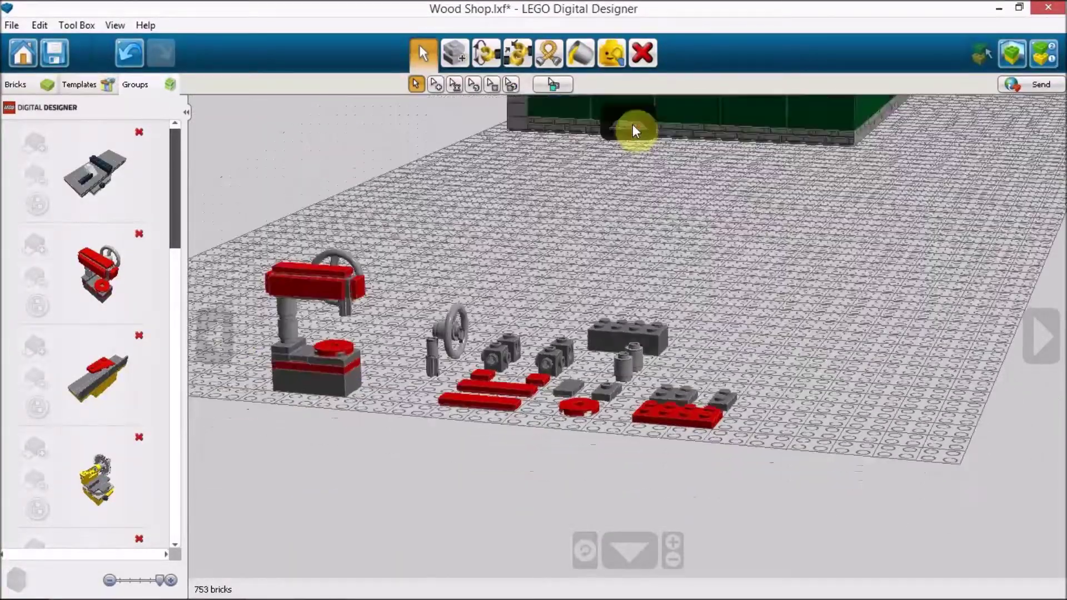
pyautogui.click(633, 130)
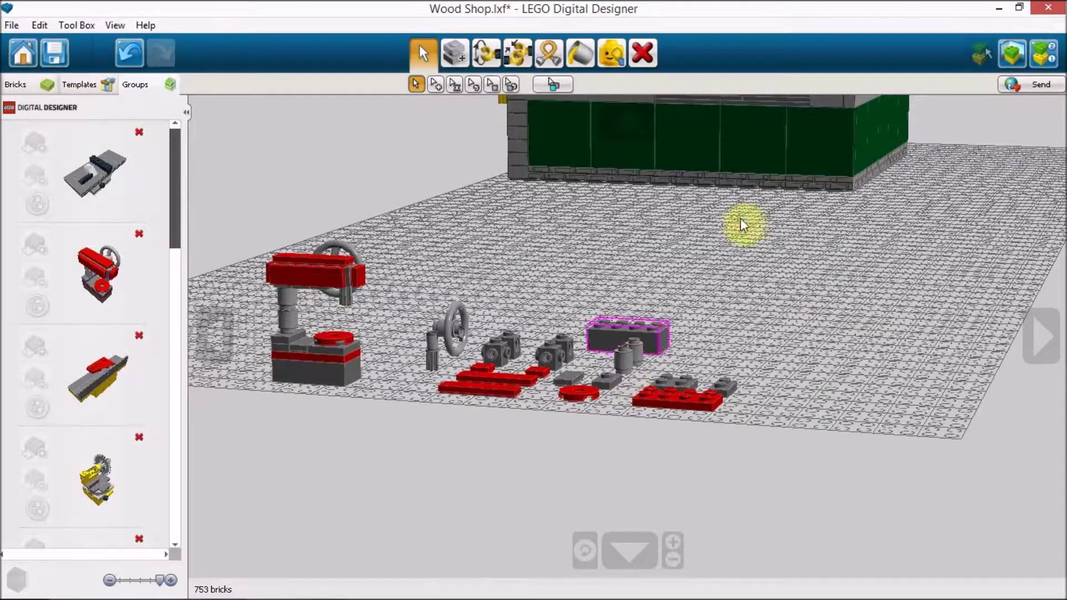
pyautogui.click(626, 550)
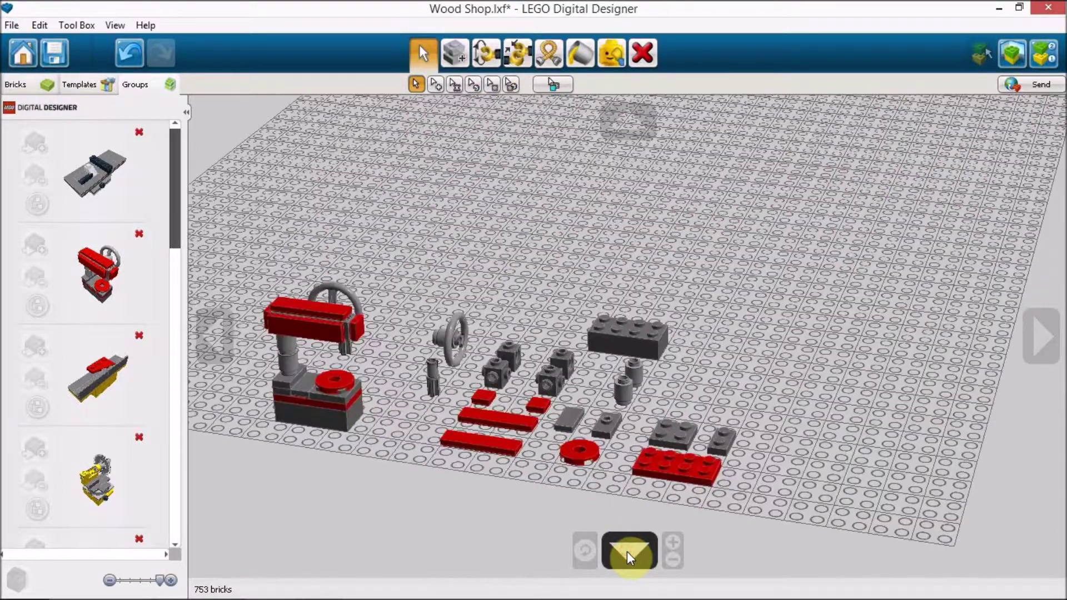
pyautogui.click(627, 551)
pyautogui.click(221, 335)
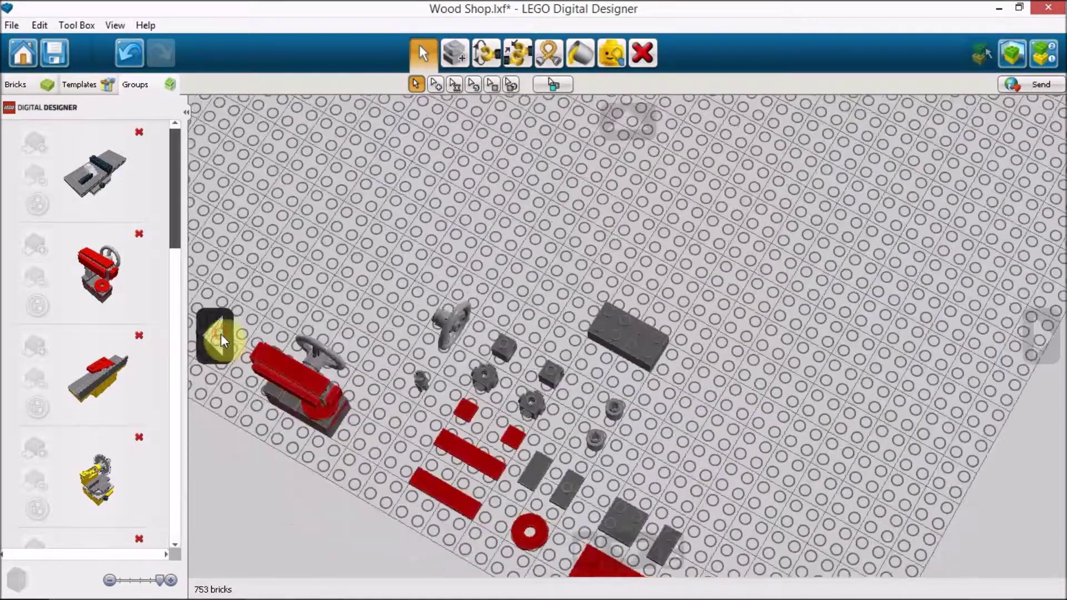
pyautogui.click(221, 336)
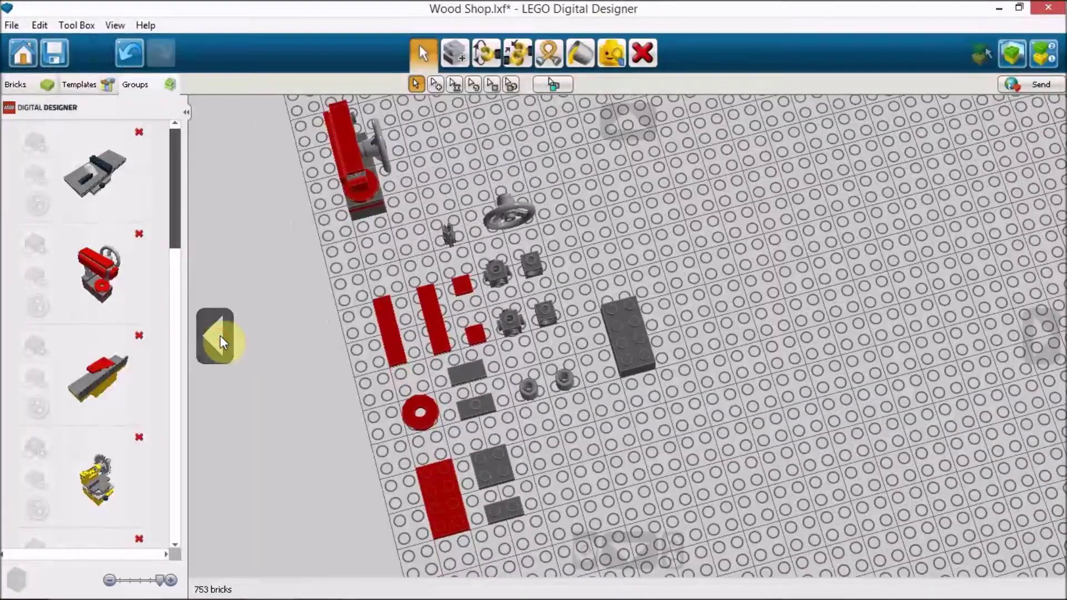
pyautogui.click(220, 336)
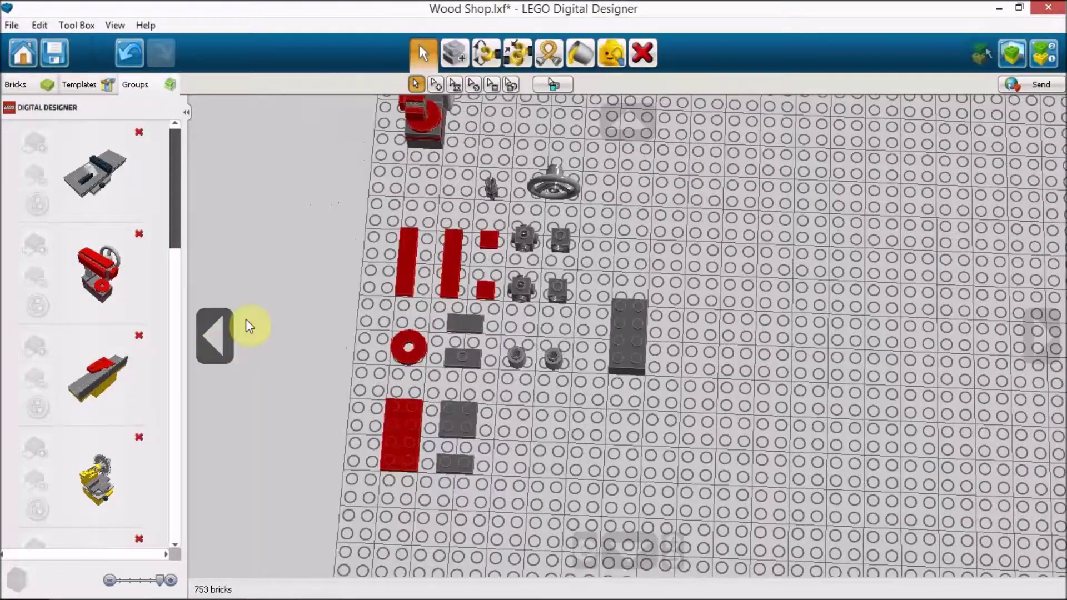
pyautogui.click(632, 119)
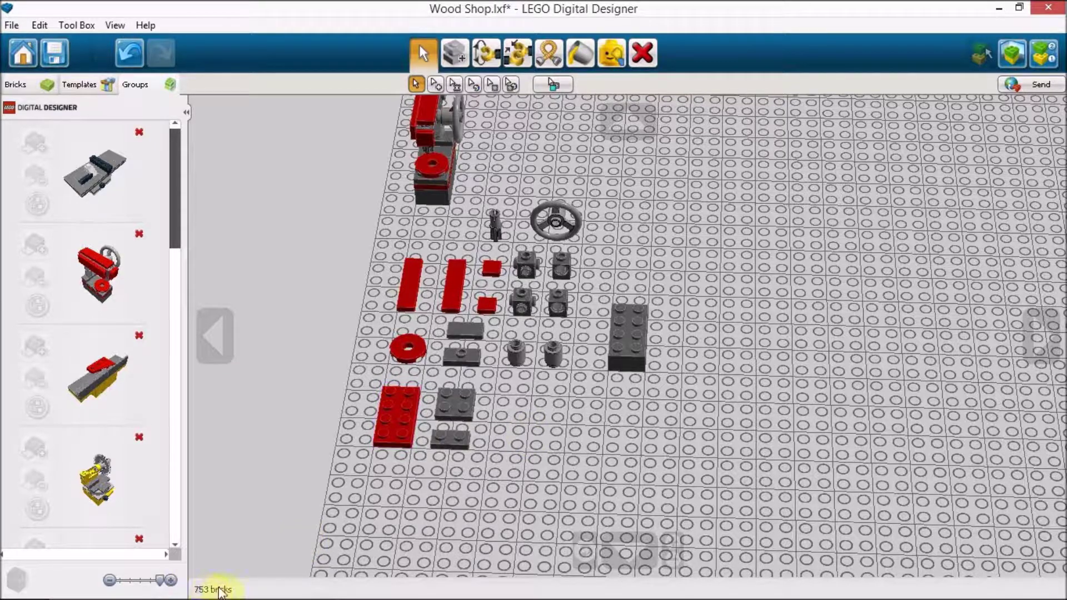
# Pick out the red 1x4 tile, dark grey 2x4 brick, red 1x1 tile and grey connector peg
pyautogui.click(410, 273)
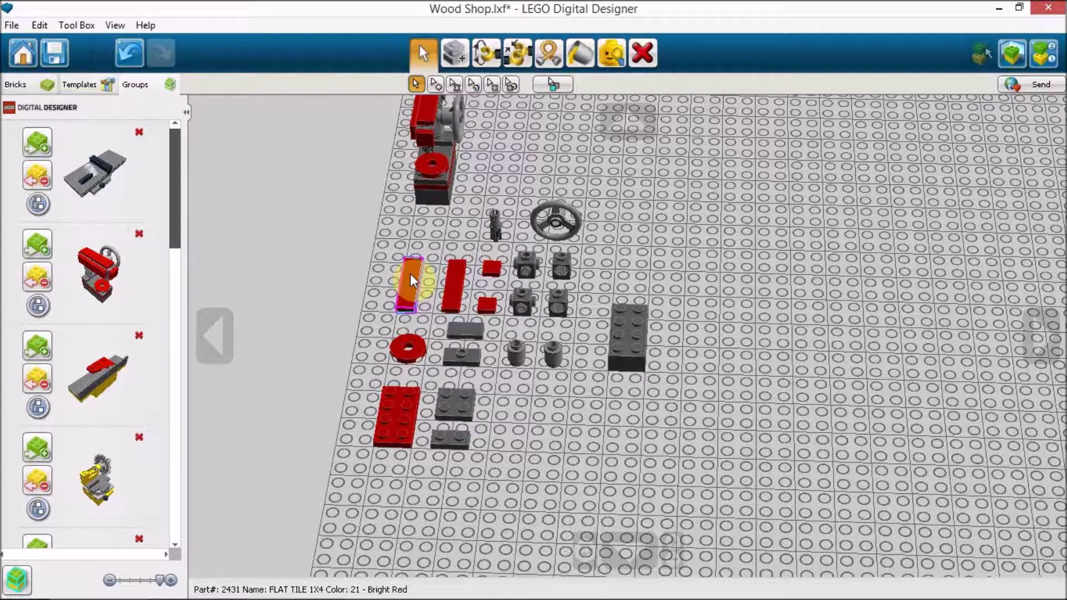
pyautogui.click(410, 273)
pyautogui.click(623, 352)
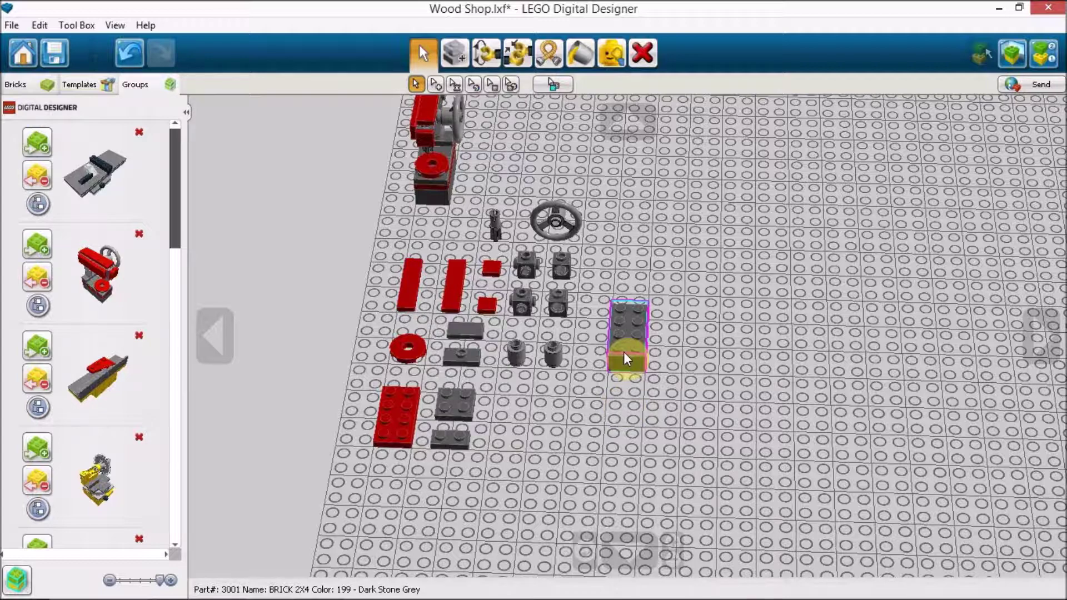
pyautogui.click(417, 276)
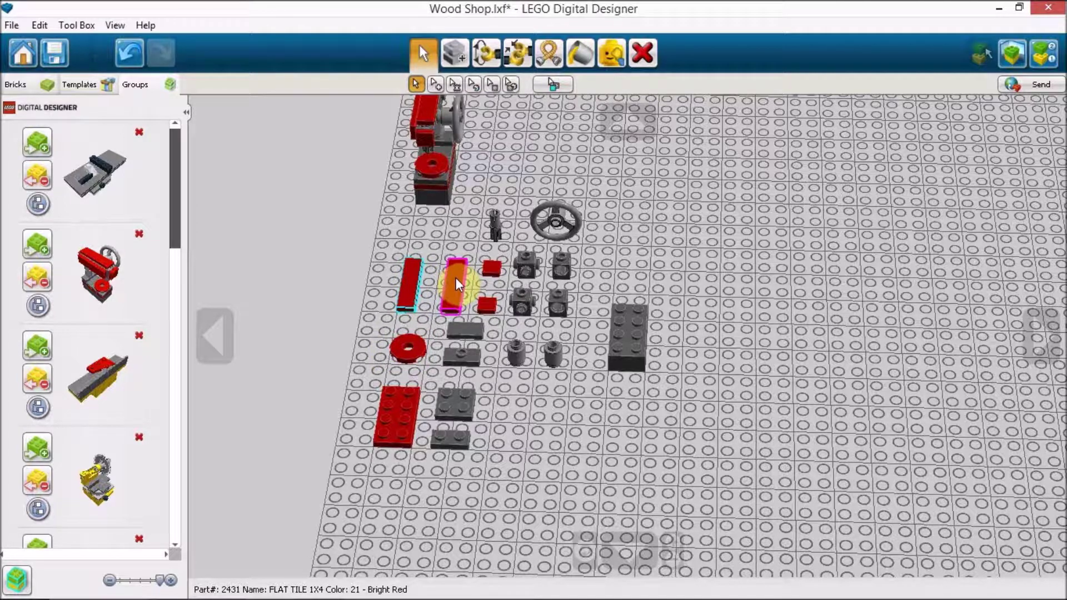
pyautogui.click(495, 269)
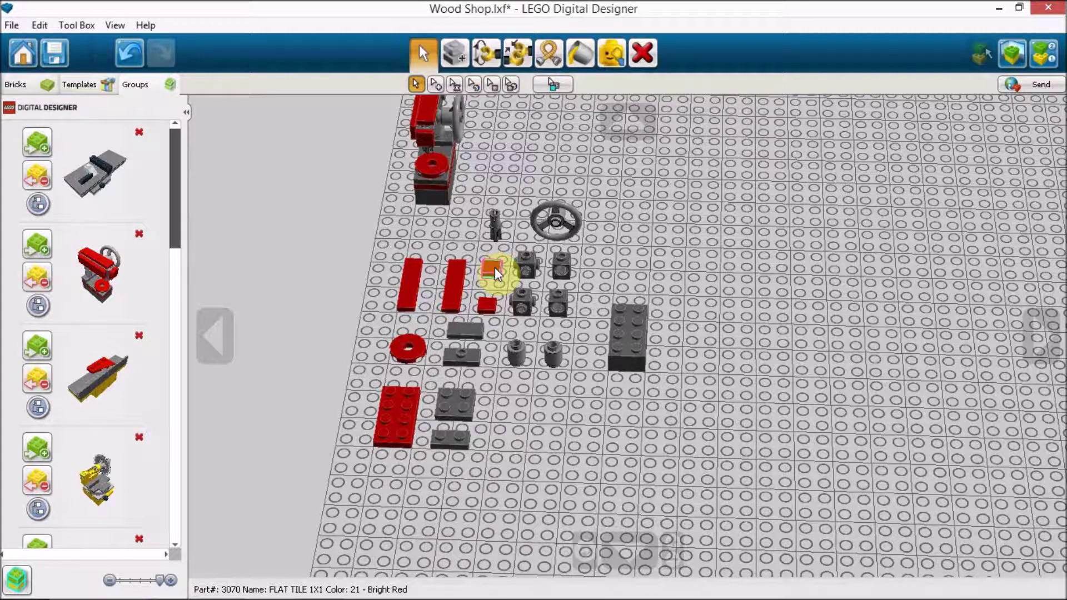
pyautogui.moveTo(496, 272); pyautogui.dragTo(497, 261)
pyautogui.click(499, 232)
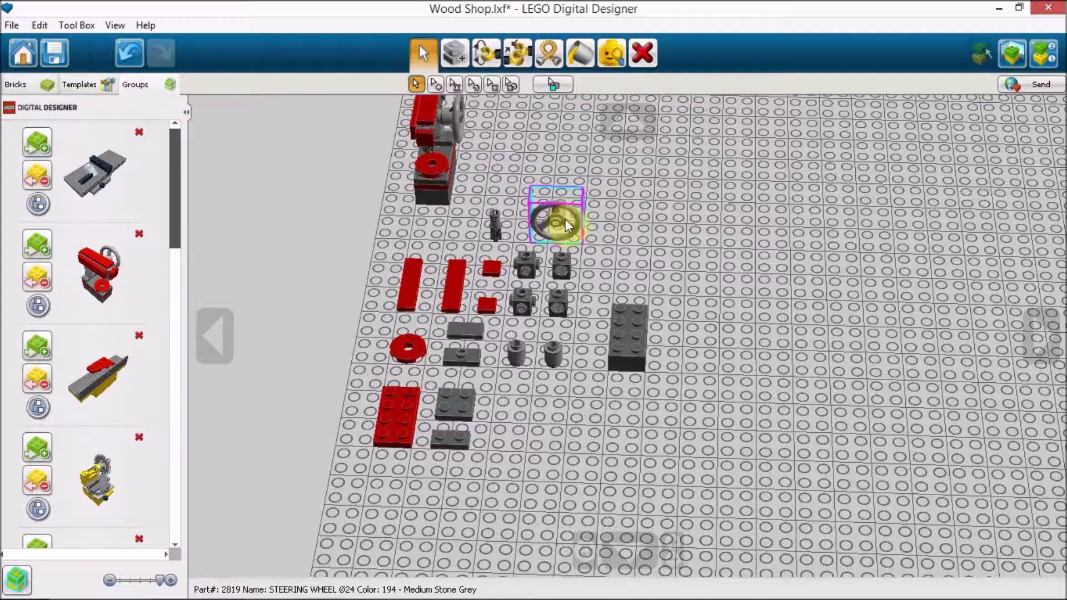
# Sort the grey 1x1 bricks with four knobs beside the Technic 1x1 brick
pyautogui.click(528, 268)
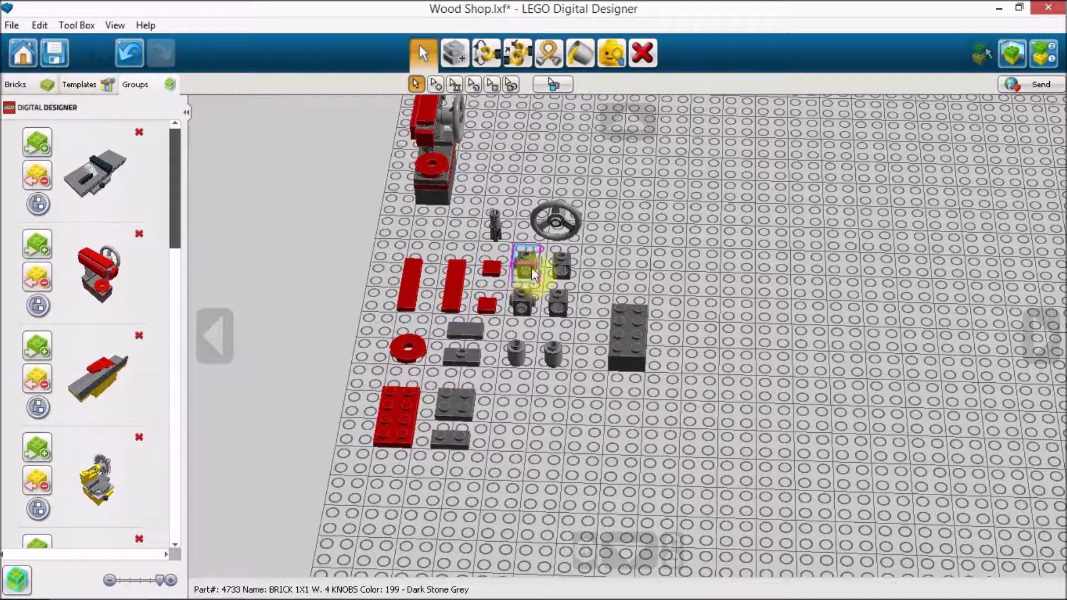
pyautogui.moveTo(521, 250); pyautogui.dragTo(512, 264)
pyautogui.click(563, 269)
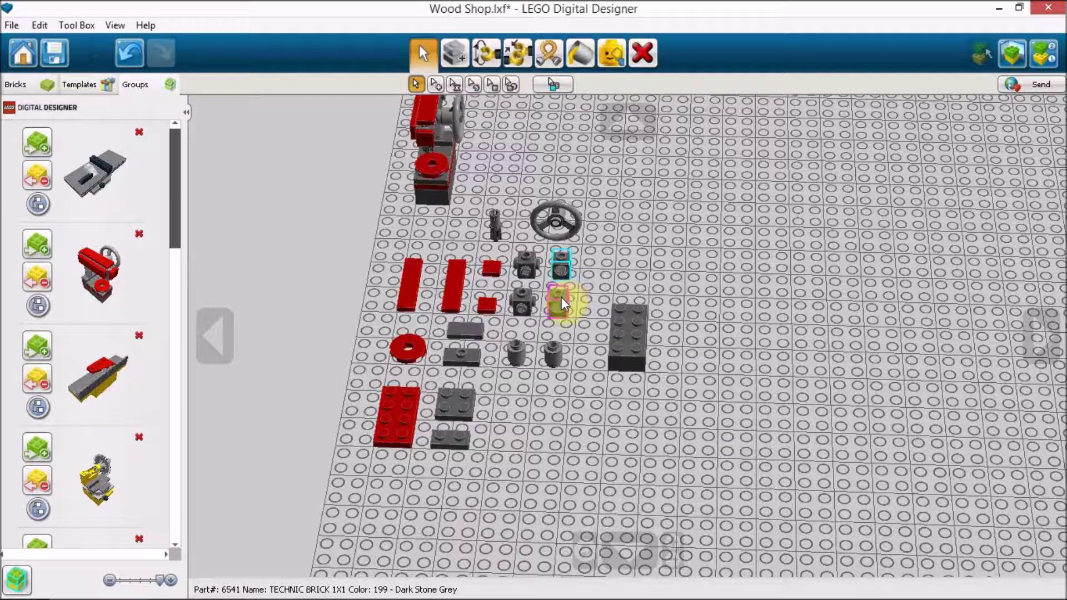
pyautogui.click(533, 256)
pyautogui.click(525, 305)
pyautogui.click(561, 274)
pyautogui.click(617, 342)
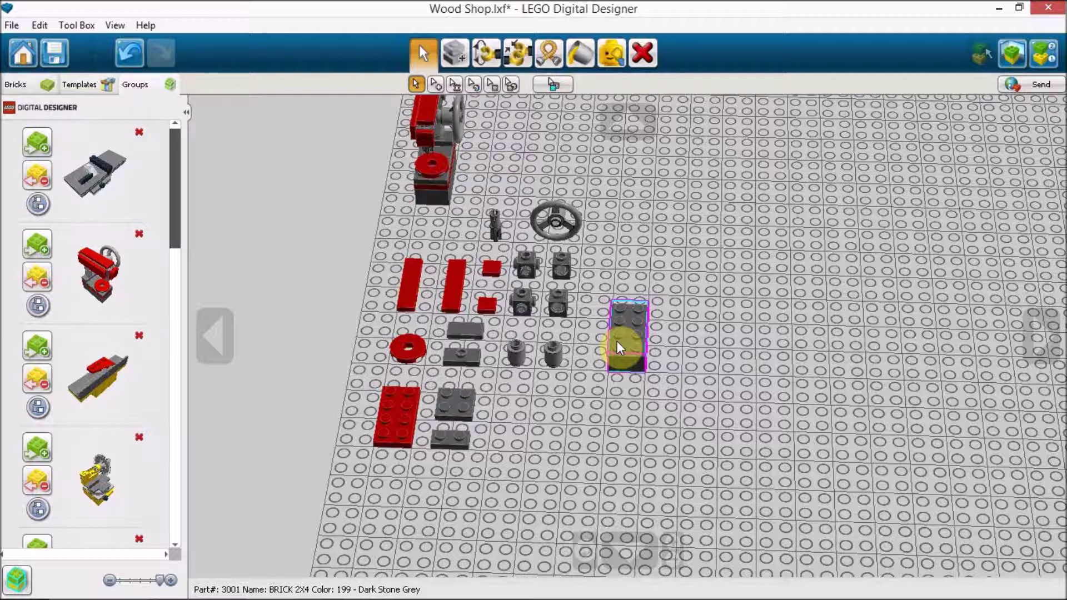
# Select the dark grey 2x4 brick and both round 1x1 bricks, then clear the selection
pyautogui.click(622, 323)
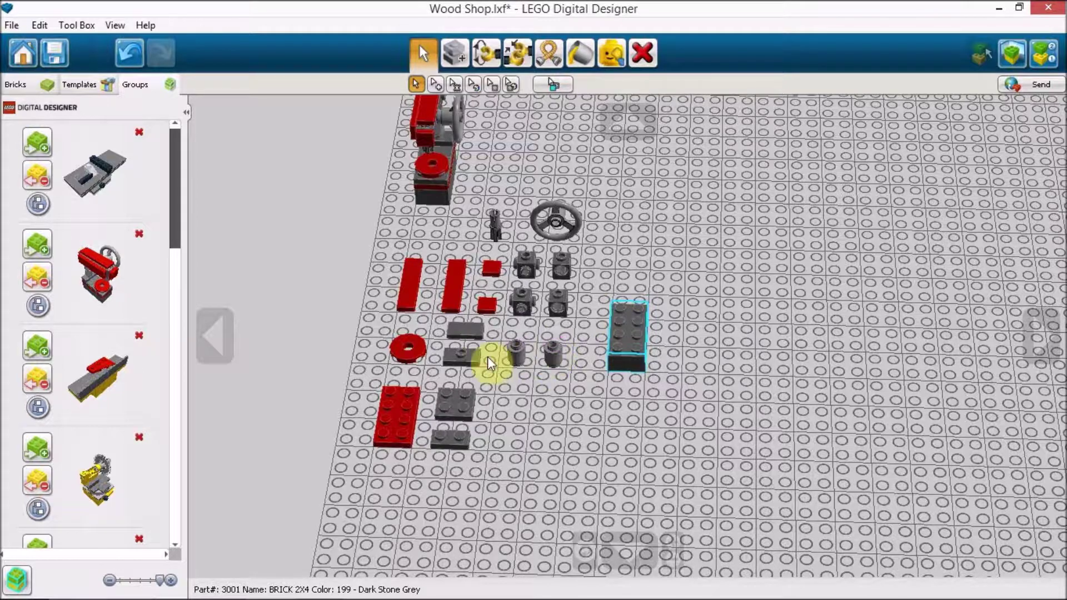
pyautogui.click(516, 361)
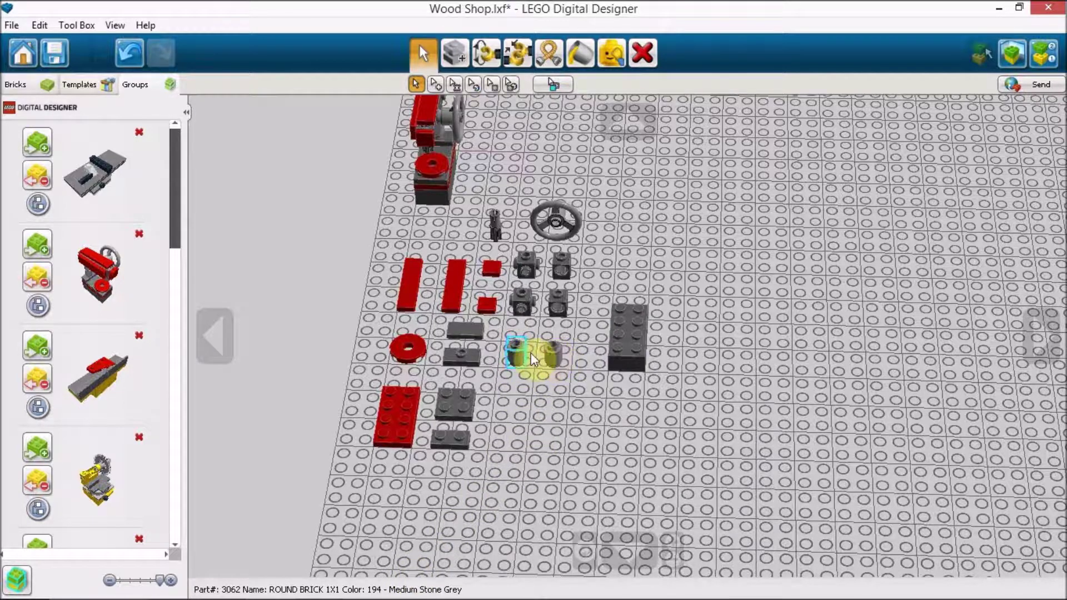
pyautogui.click(555, 353)
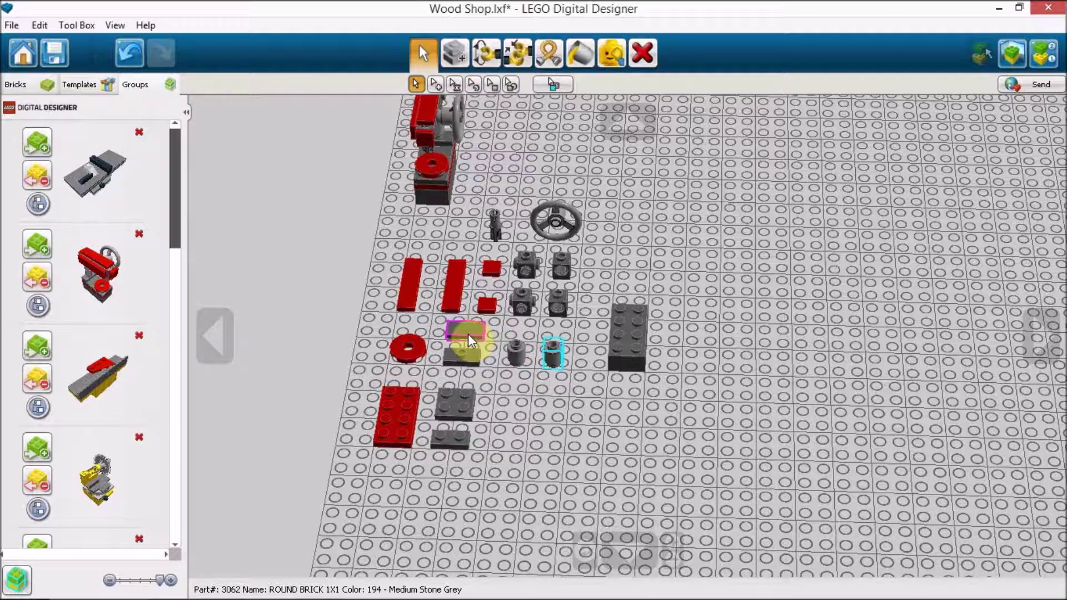
pyautogui.press('Escape')
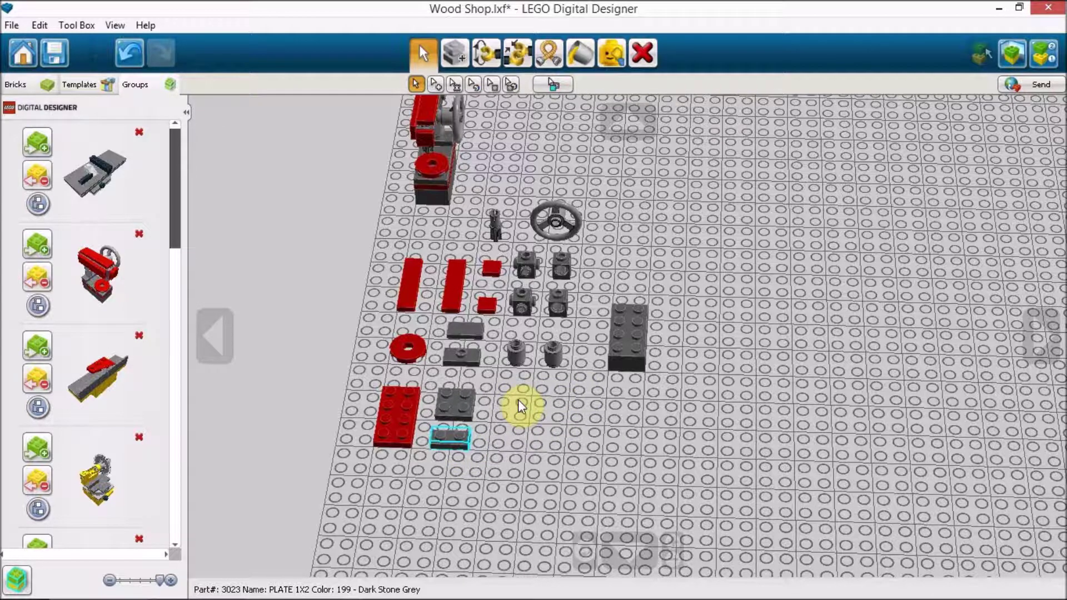
# Stack the red 2x4 plate on the dark brick, then add the grey plates and flat tile on top
pyautogui.moveTo(398, 421); pyautogui.dragTo(642, 345)
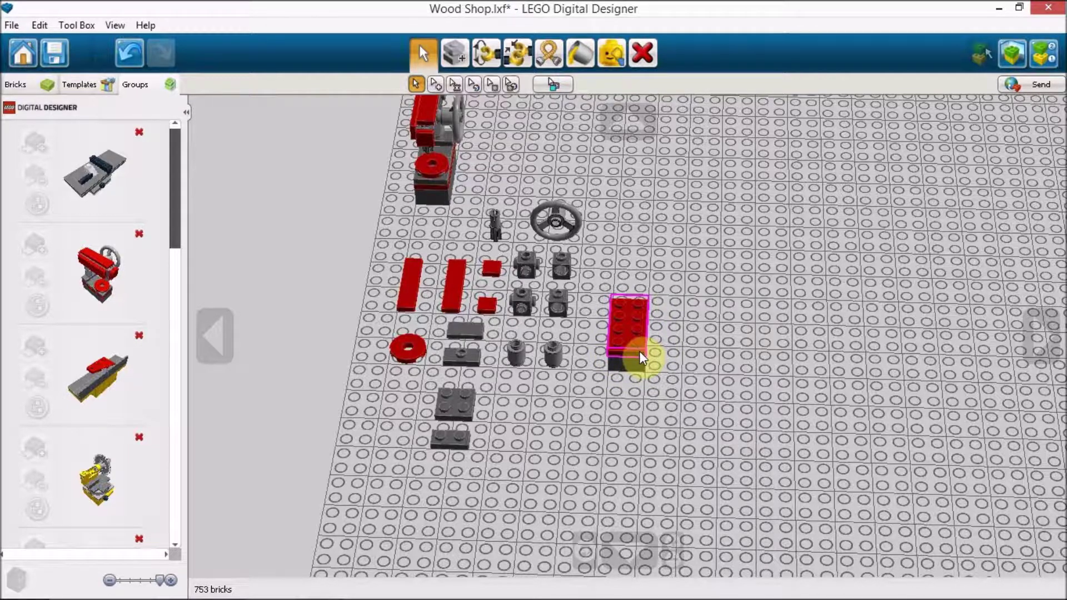
pyautogui.click(642, 325)
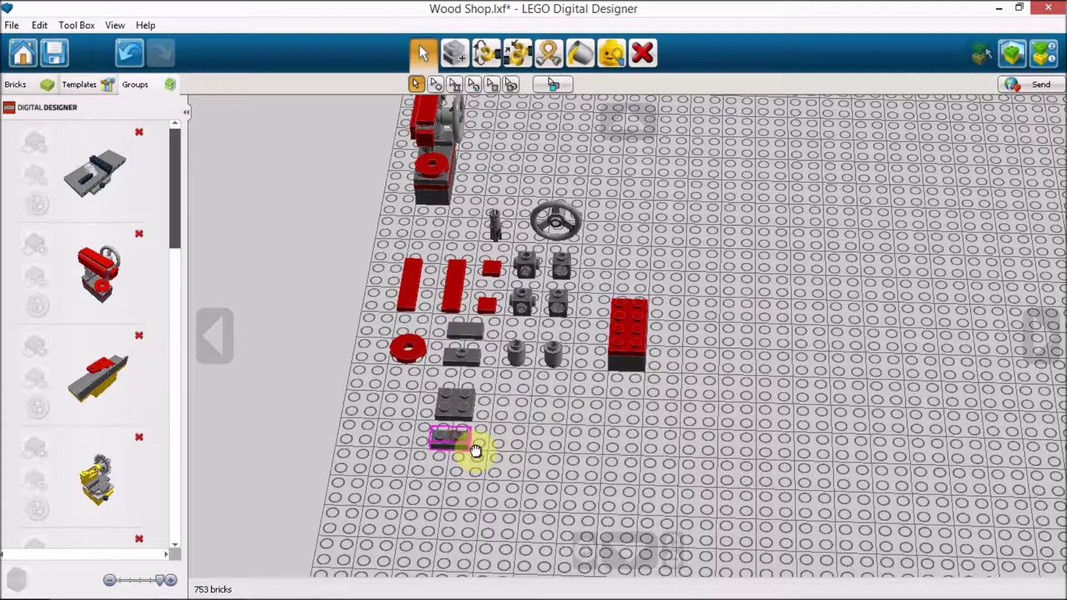
pyautogui.moveTo(475, 451); pyautogui.dragTo(633, 301)
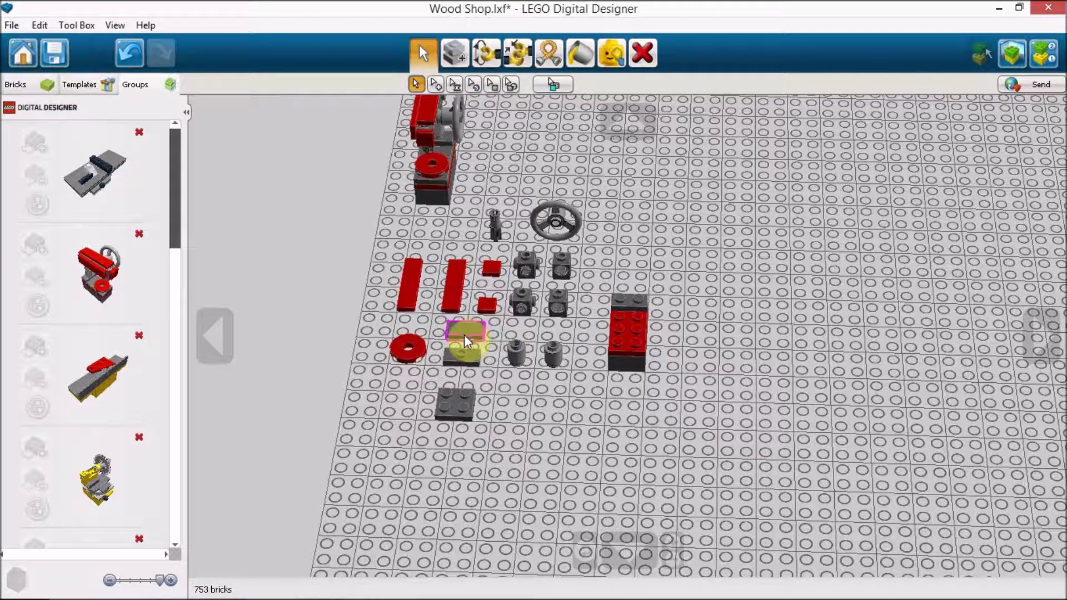
pyautogui.moveTo(515, 351); pyautogui.dragTo(620, 326)
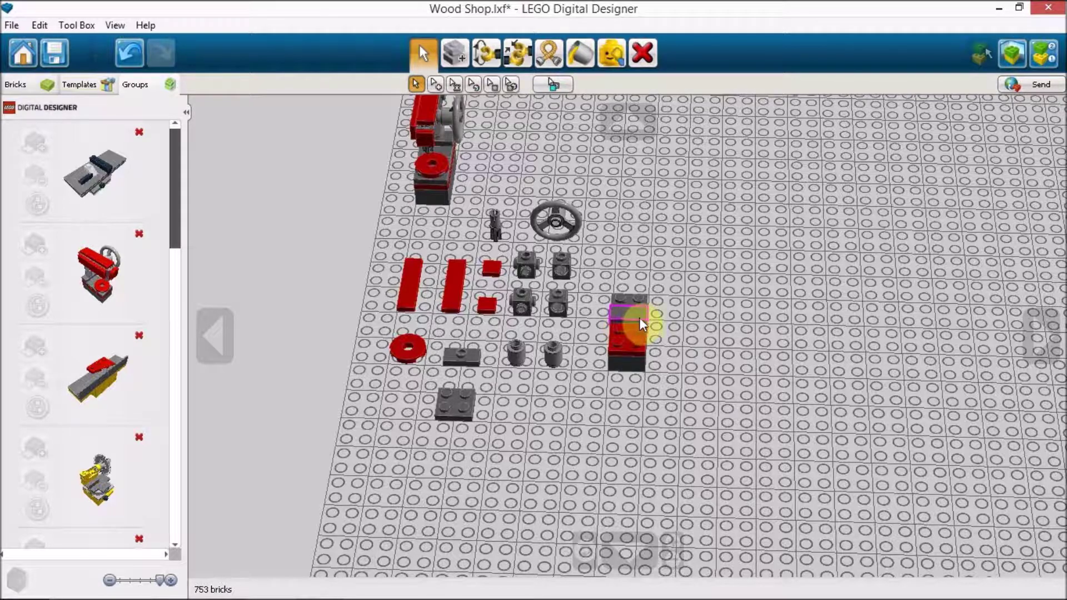
pyautogui.click(627, 322)
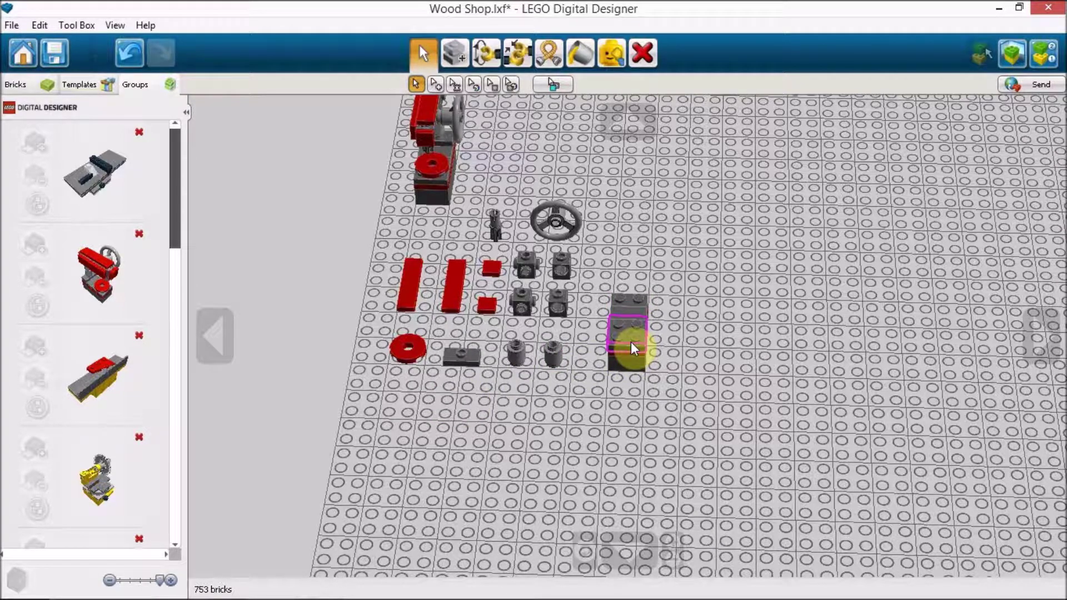
pyautogui.moveTo(473, 356); pyautogui.dragTo(638, 292)
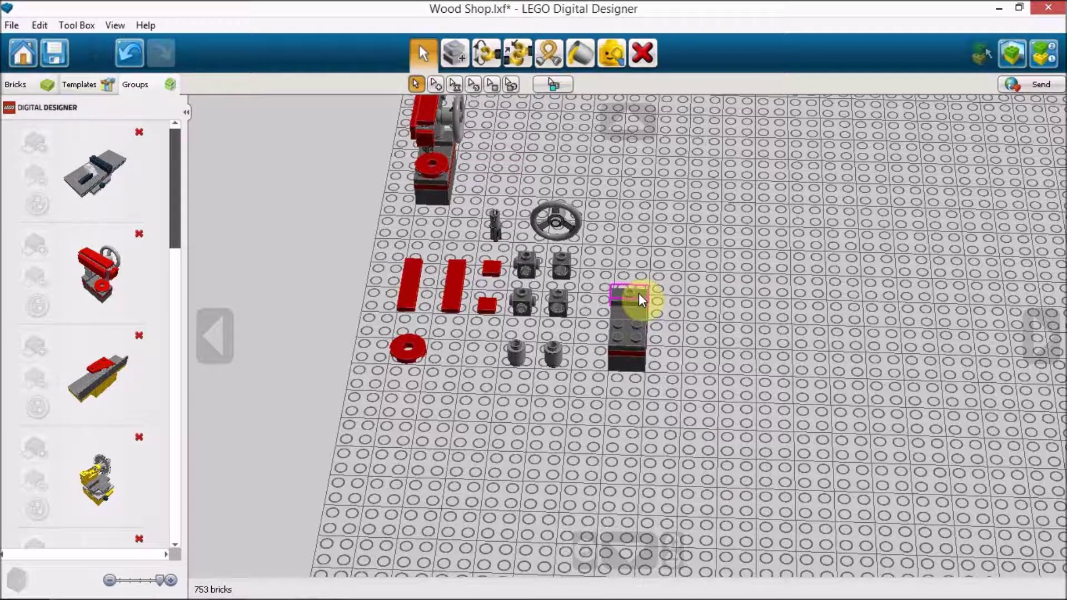
# Put the red round plate at the base front and stack two grey round 1x1 bricks at the back
pyautogui.click(448, 365)
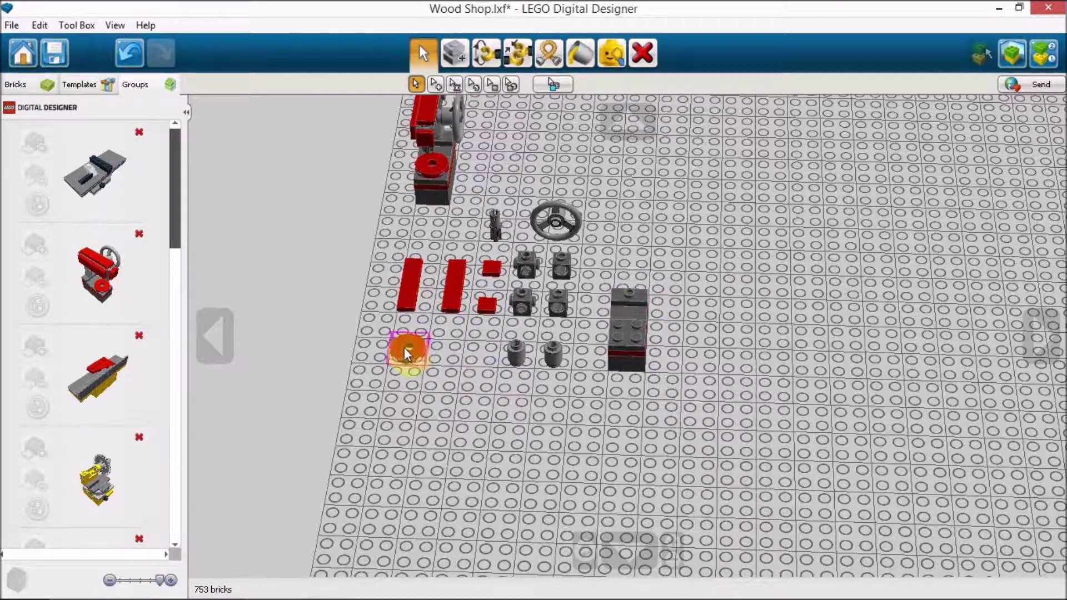
pyautogui.moveTo(402, 348); pyautogui.dragTo(637, 331)
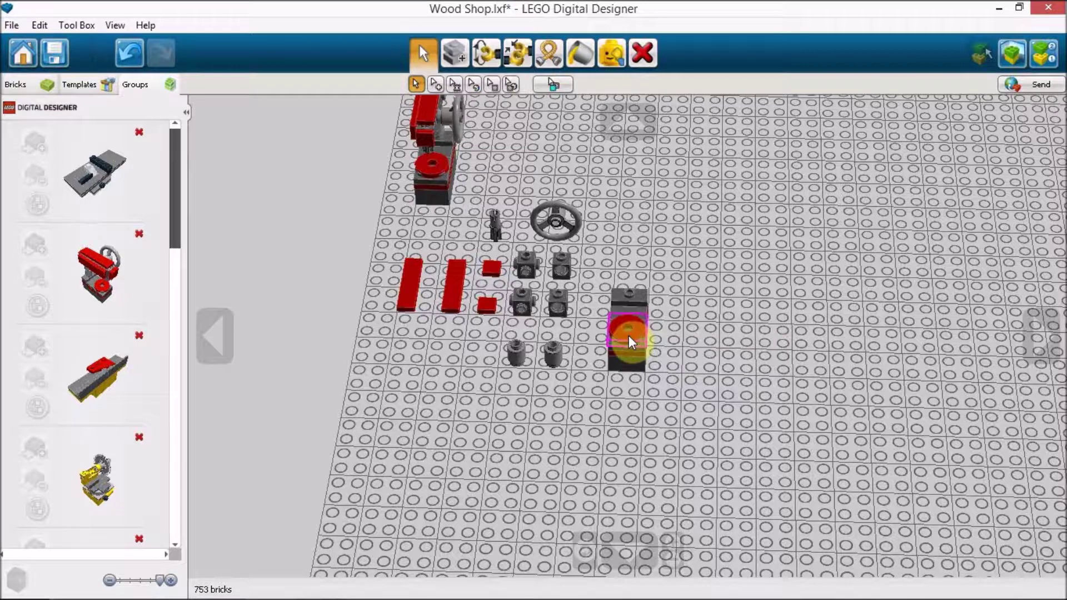
pyautogui.click(628, 335)
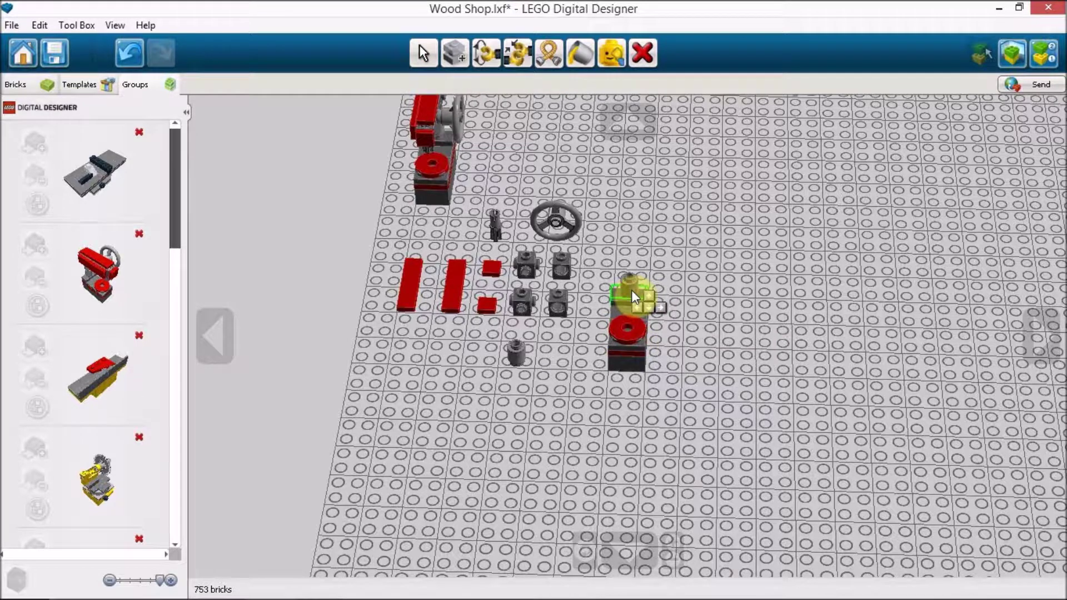
pyautogui.click(631, 290)
pyautogui.click(519, 358)
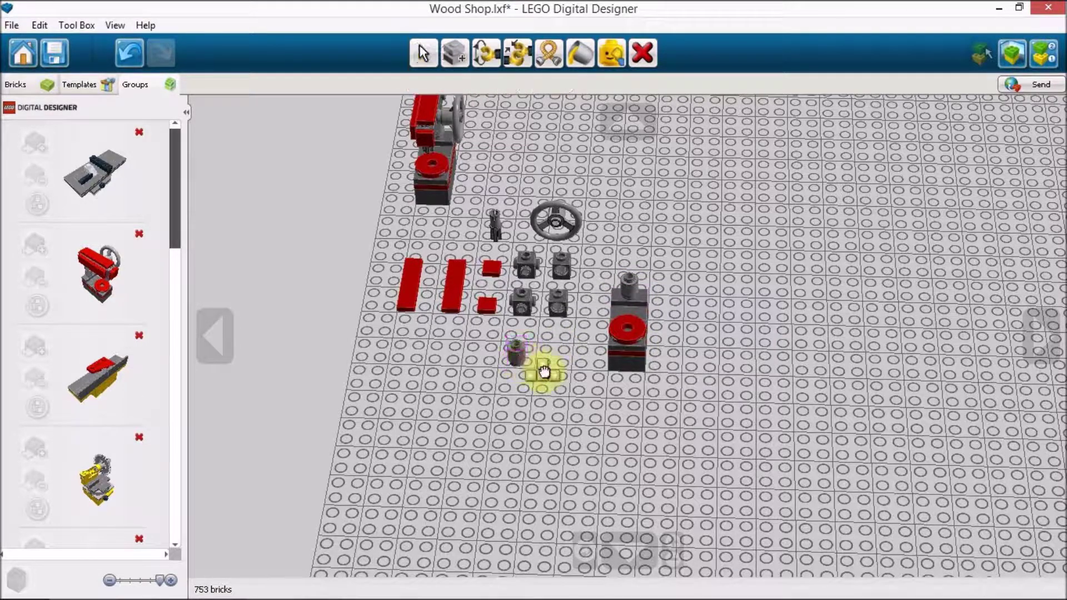
pyautogui.click(628, 284)
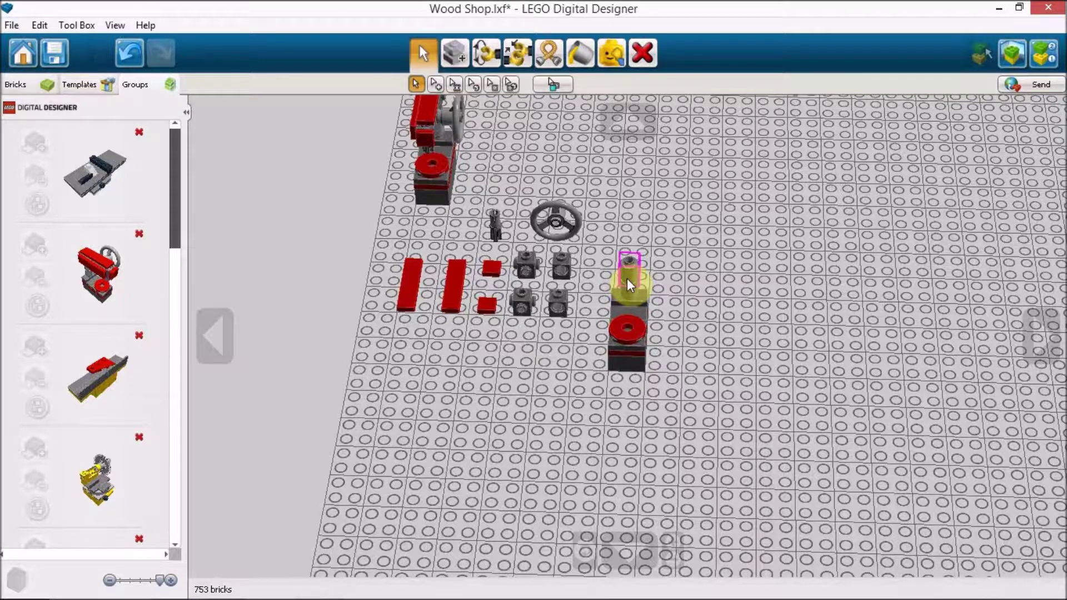
pyautogui.click(627, 278)
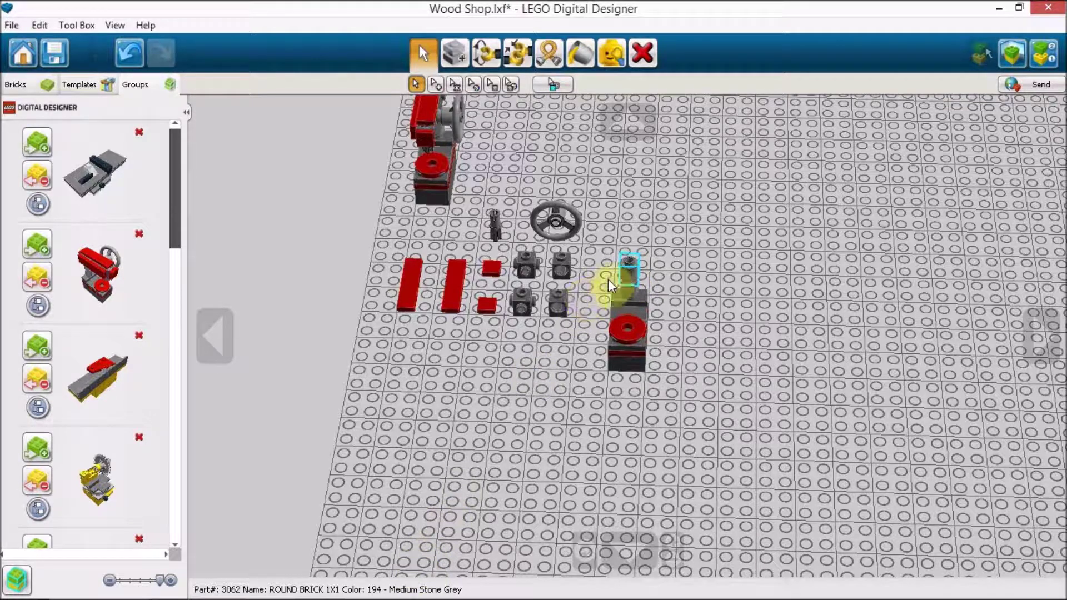
pyautogui.click(632, 302)
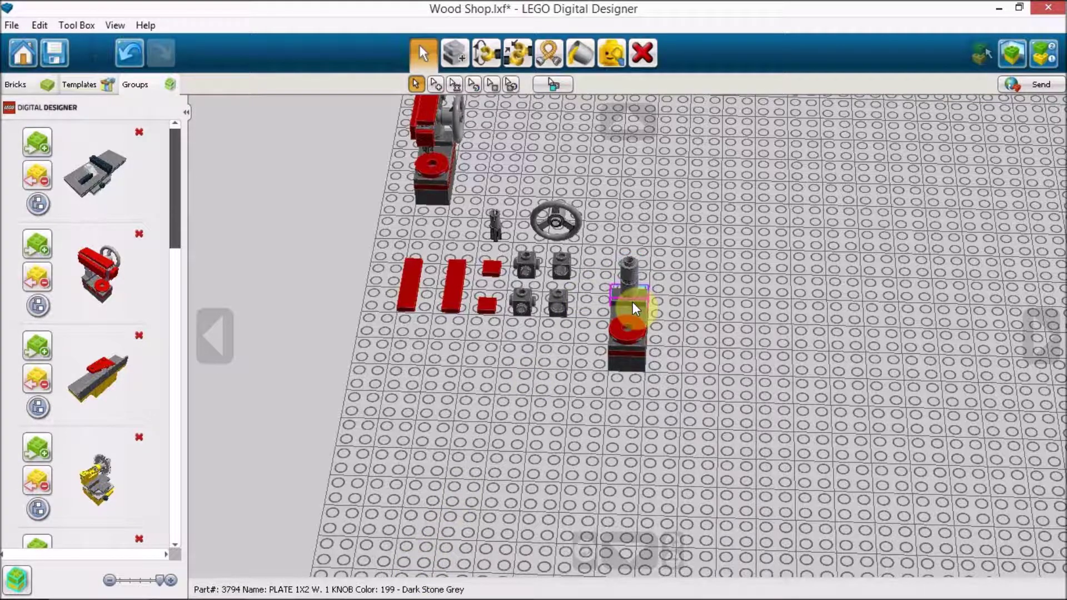
pyautogui.click(629, 293)
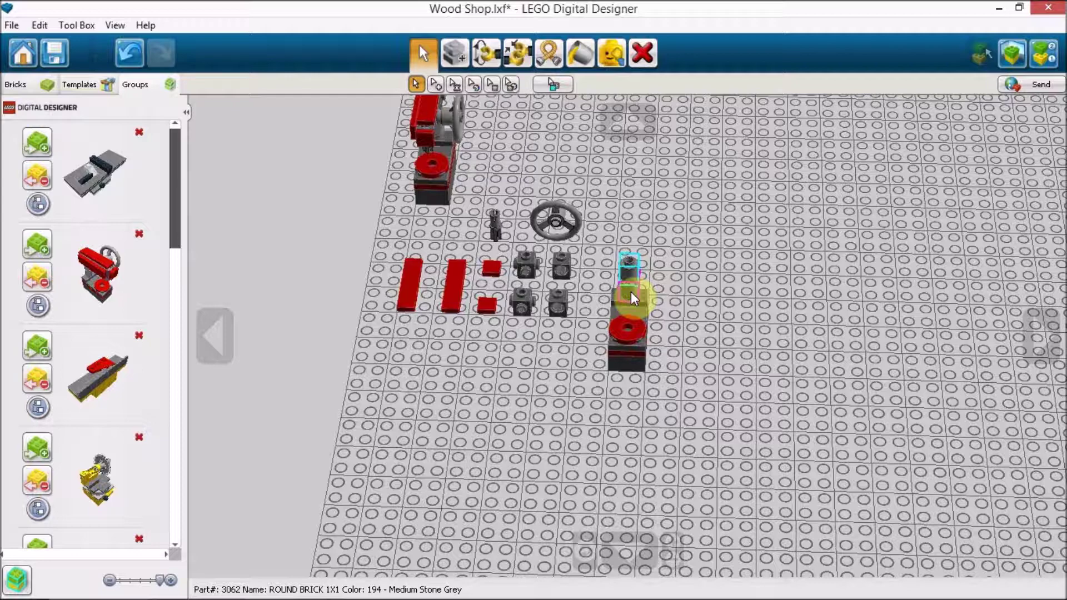
# Stack three grey 1x1 side-stud bricks onto the round-brick column and pick up the fourth
pyautogui.click(526, 266)
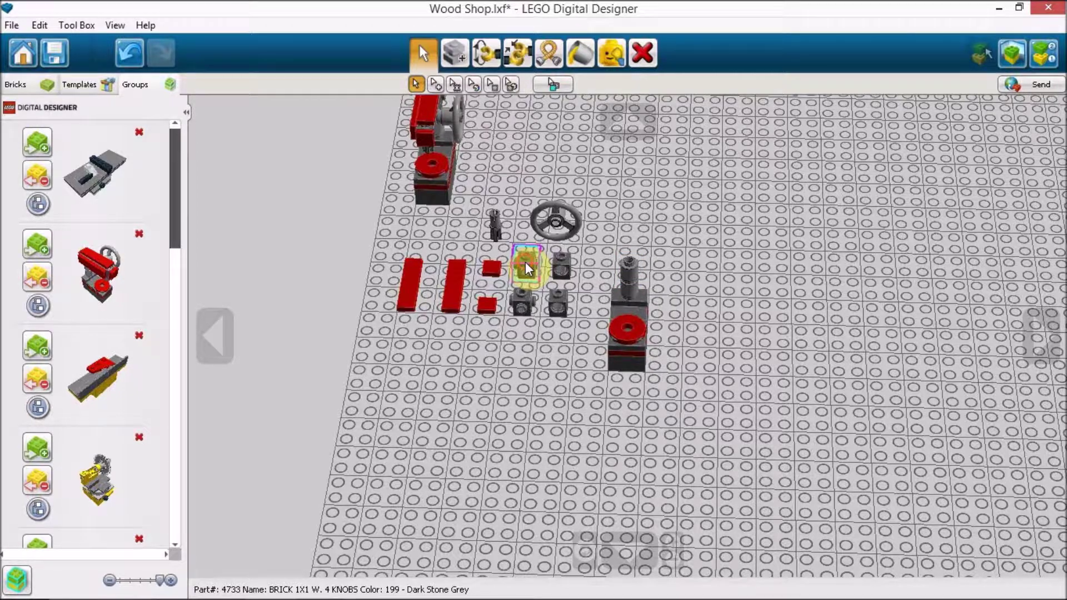
pyautogui.moveTo(525, 266); pyautogui.dragTo(631, 256)
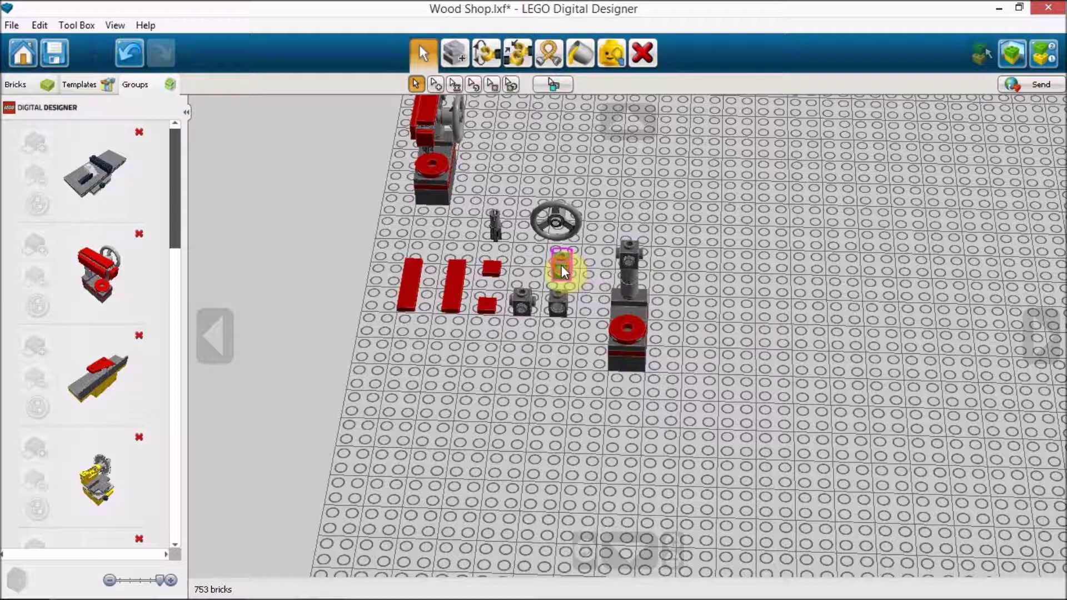
pyautogui.moveTo(561, 266); pyautogui.dragTo(629, 272)
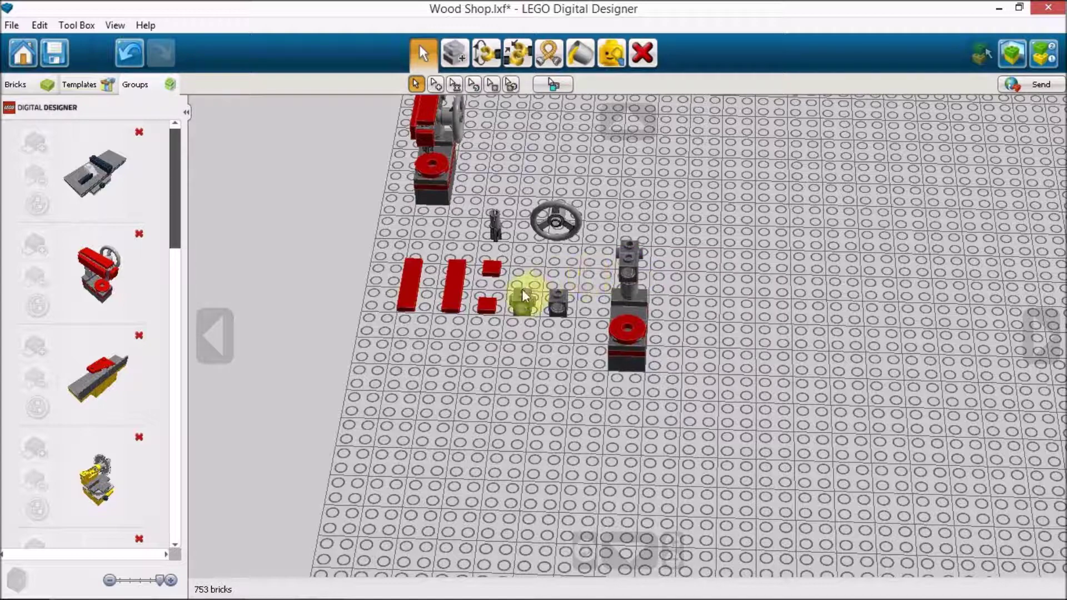
pyautogui.moveTo(519, 295); pyautogui.dragTo(626, 279)
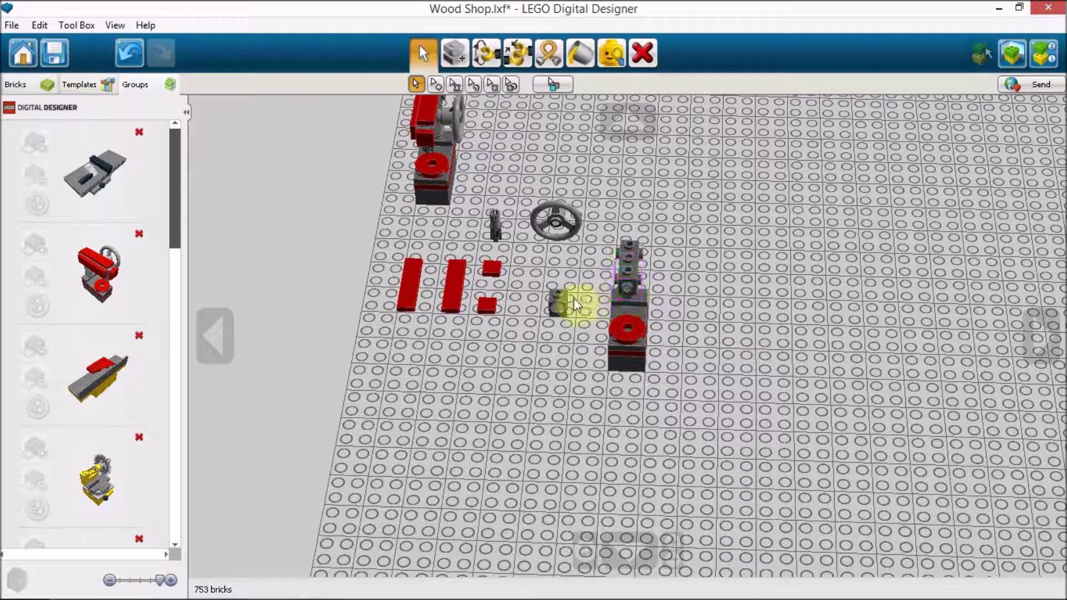
pyautogui.click(558, 298)
pyautogui.moveTo(558, 298); pyautogui.dragTo(552, 313)
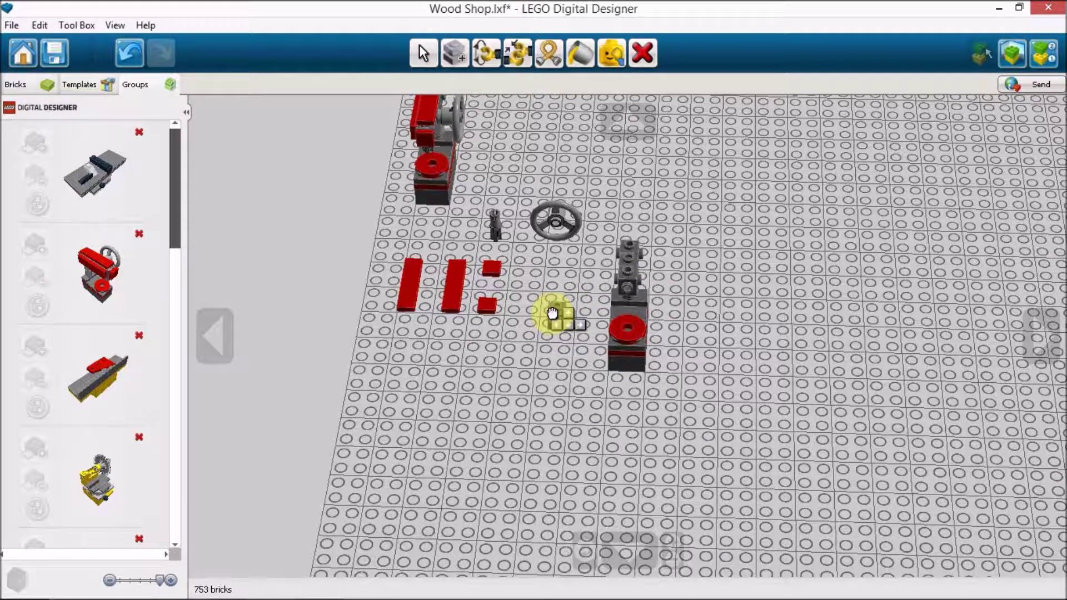
# Set the fourth side-stud brick on the column and attach the small pin piece to it
pyautogui.moveTo(551, 313); pyautogui.dragTo(552, 312)
pyautogui.moveTo(552, 313); pyautogui.dragTo(621, 308)
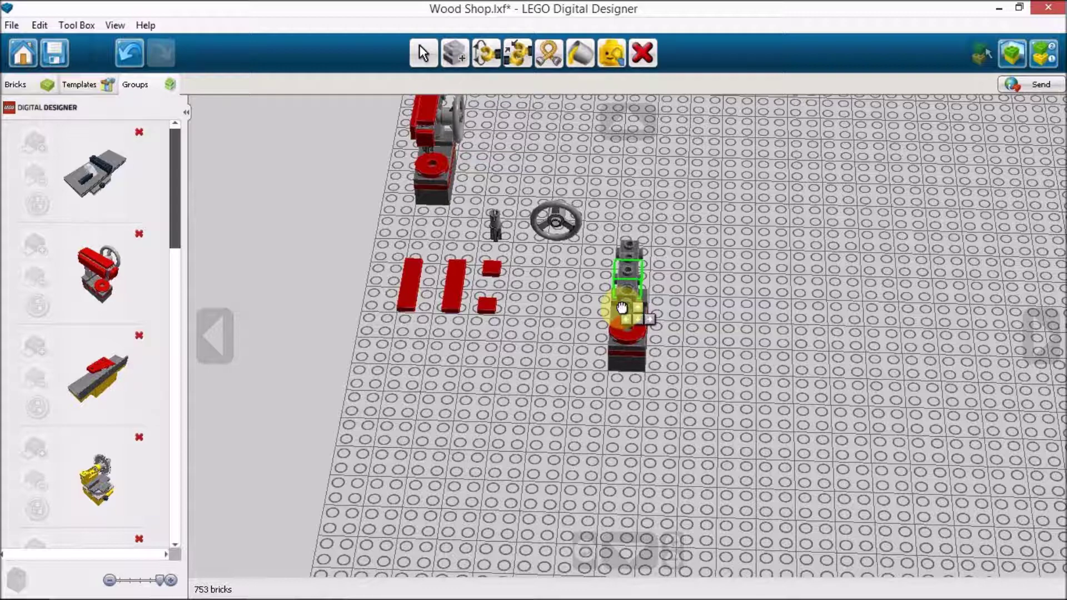
pyautogui.click(621, 307)
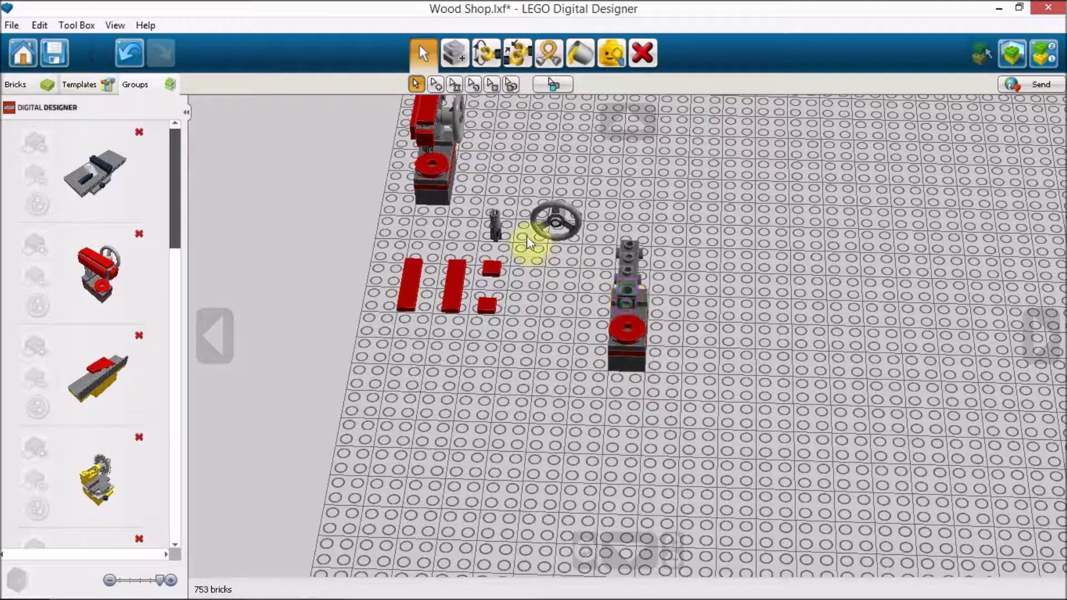
pyautogui.moveTo(495, 228); pyautogui.dragTo(627, 314)
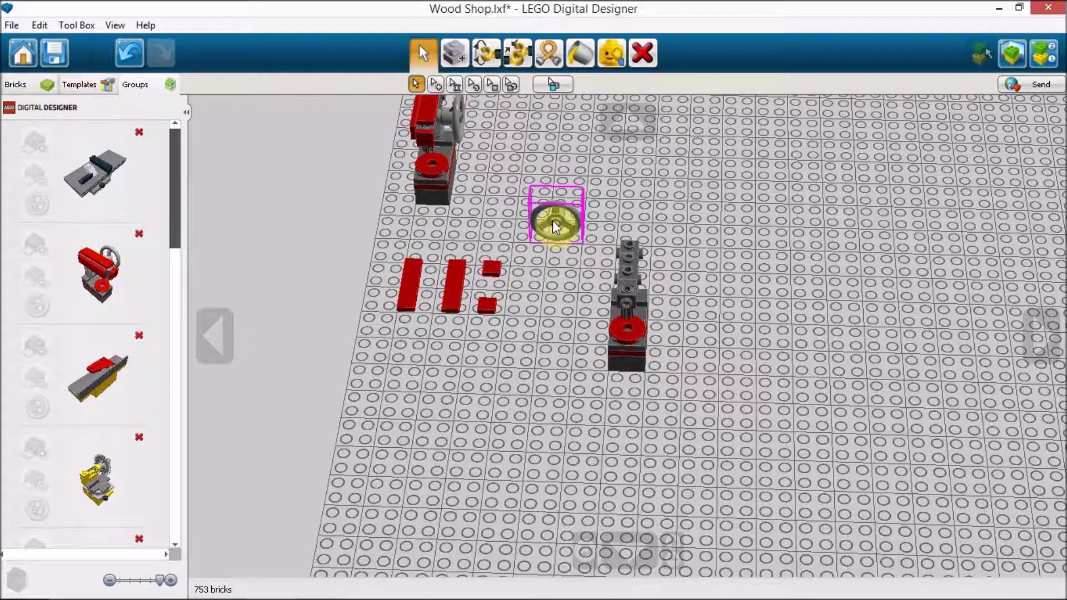
# Stand the steering wheel upright and mount it on the grey column's side
pyautogui.moveTo(555, 222); pyautogui.dragTo(661, 293)
pyautogui.press('Up')
pyautogui.click(211, 349)
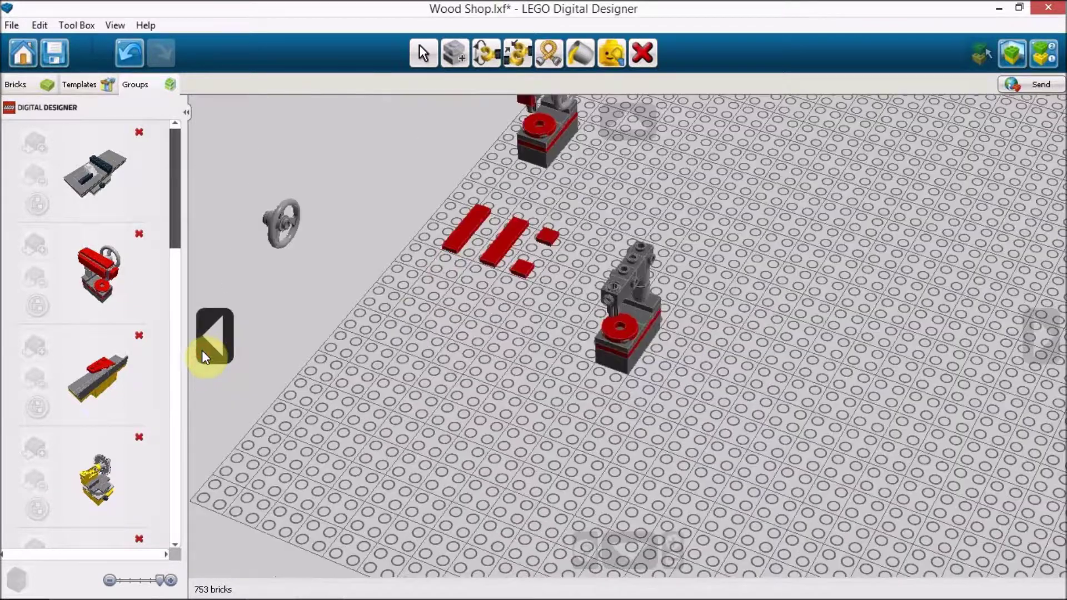
pyautogui.moveTo(687, 359); pyautogui.dragTo(648, 304)
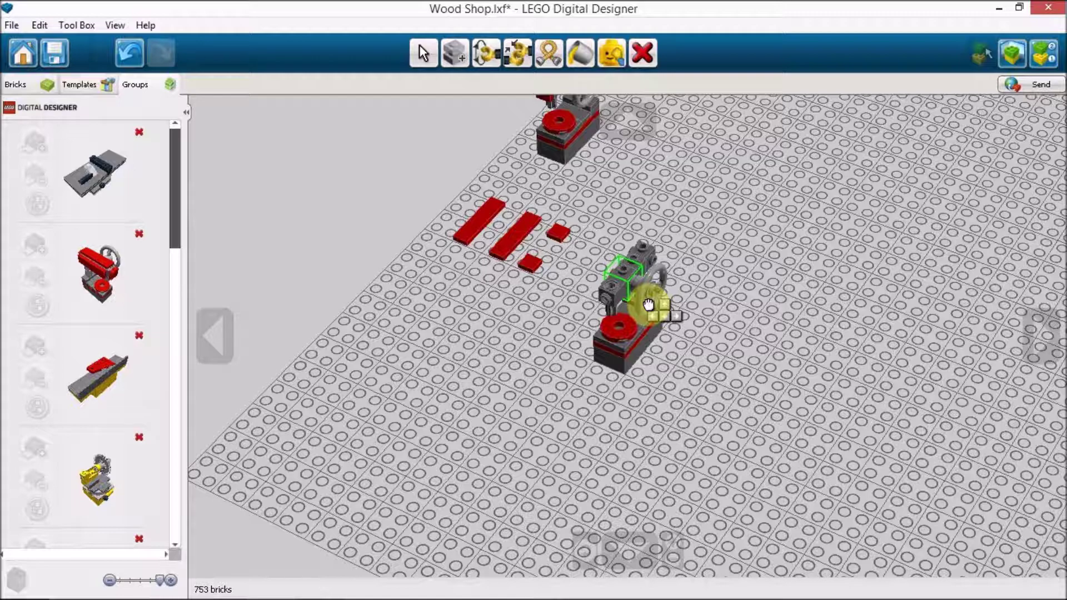
pyautogui.click(649, 304)
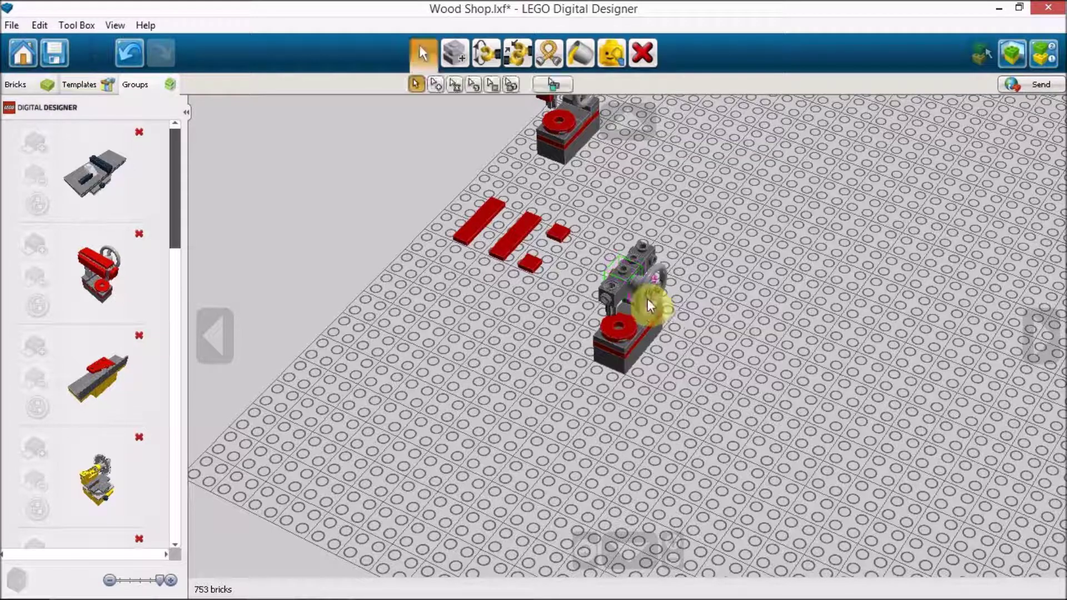
# Rotate the view around the baseplate and pick up the loose red 1x1 tile
pyautogui.click(1045, 336)
pyautogui.click(1046, 338)
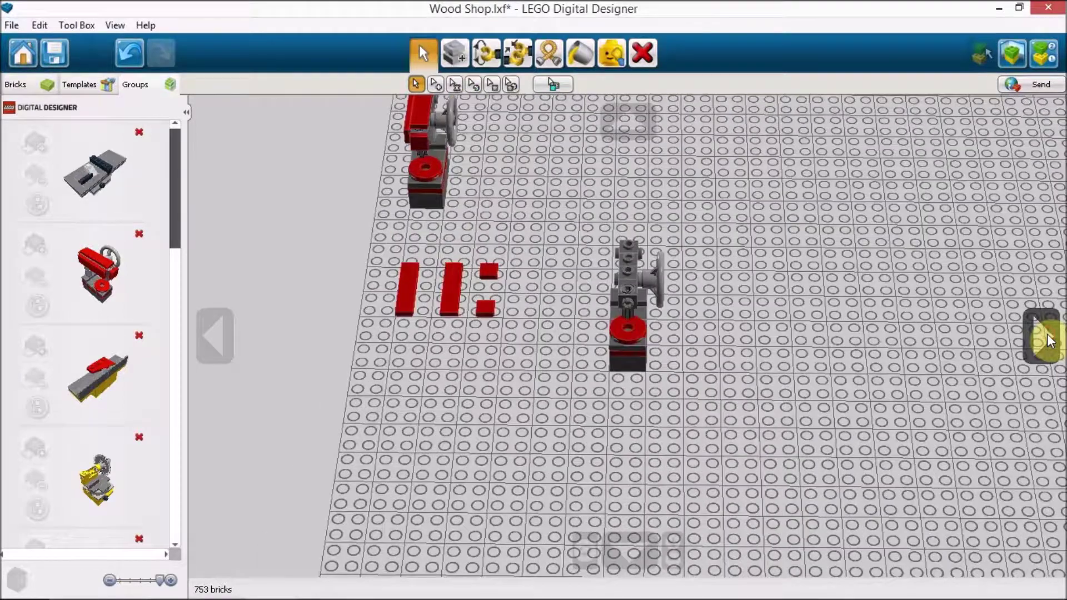
pyautogui.click(1046, 338)
pyautogui.click(1046, 338)
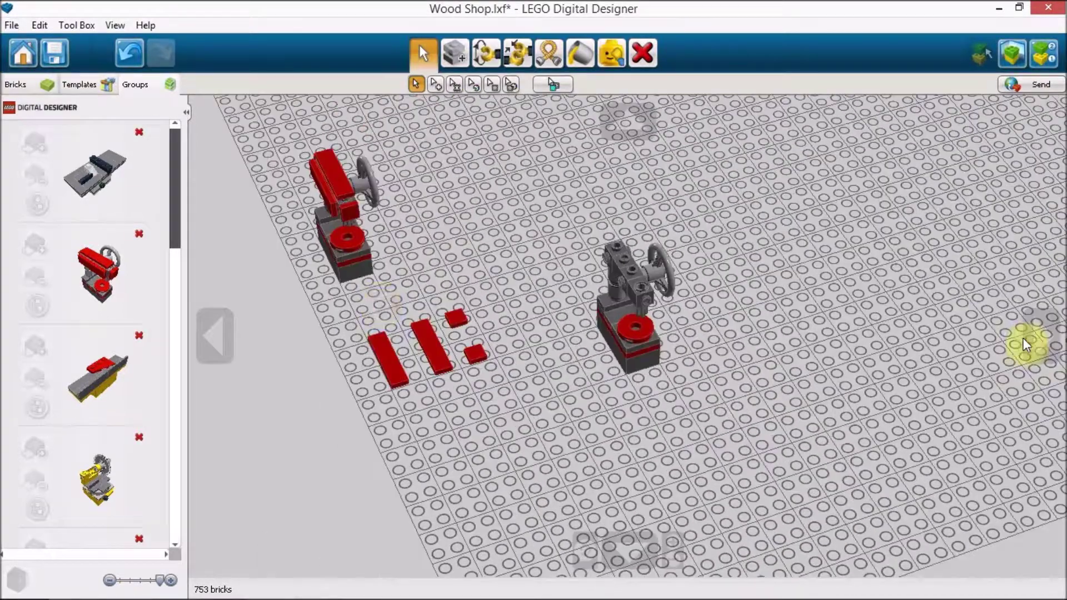
pyautogui.click(456, 318)
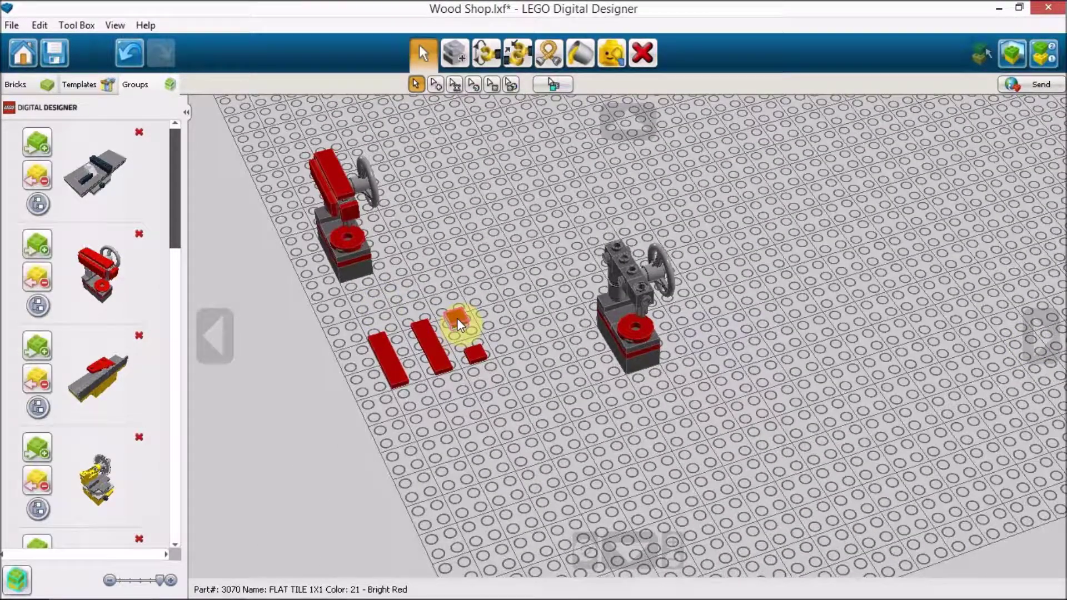
# Place the red 1x1 tile, small red brick and red plate on top of the drill press
pyautogui.moveTo(457, 318); pyautogui.dragTo(640, 302)
pyautogui.click(1035, 334)
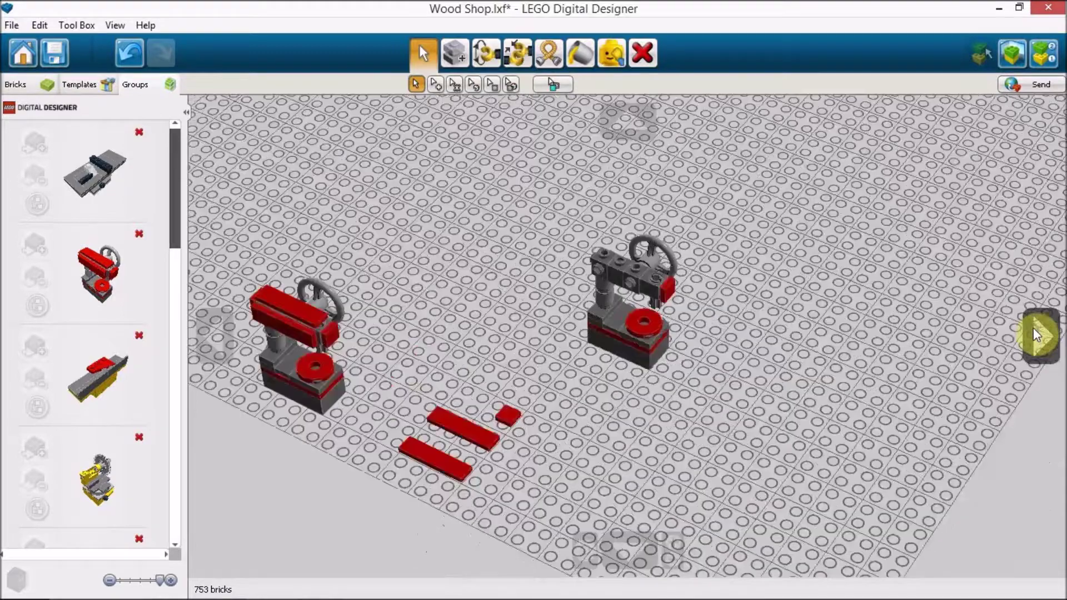
pyautogui.click(1033, 328)
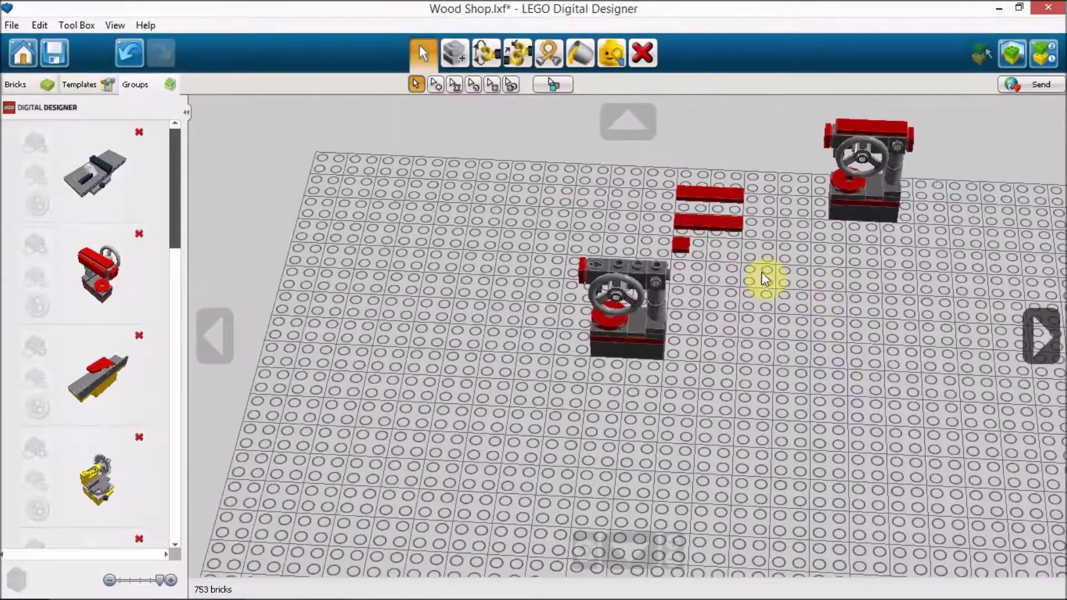
pyautogui.click(222, 336)
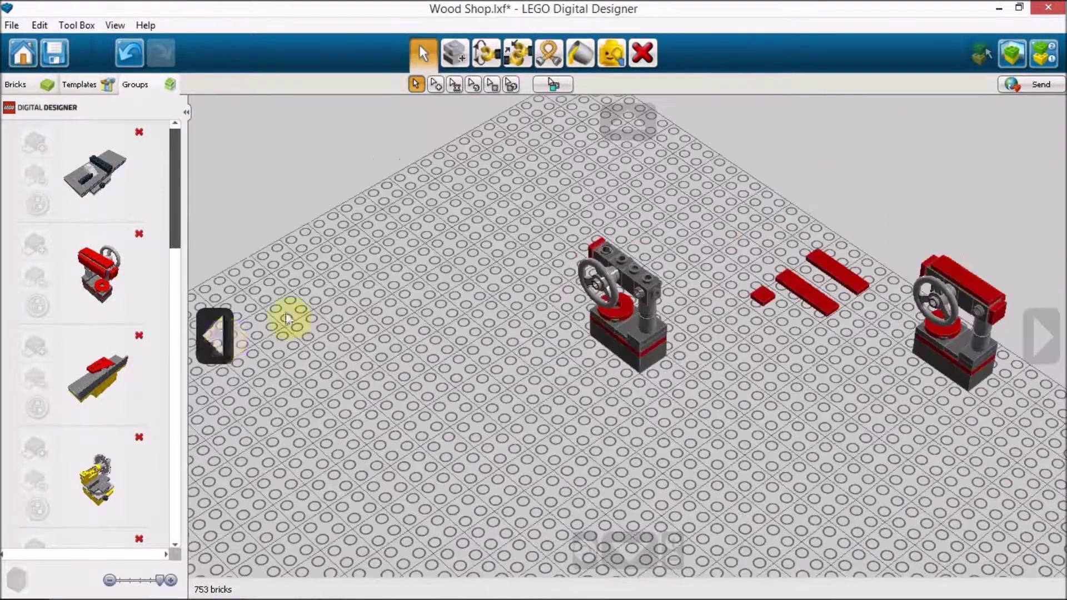
pyautogui.moveTo(760, 324); pyautogui.dragTo(648, 295)
pyautogui.moveTo(822, 306); pyautogui.dragTo(647, 275)
pyautogui.click(1037, 344)
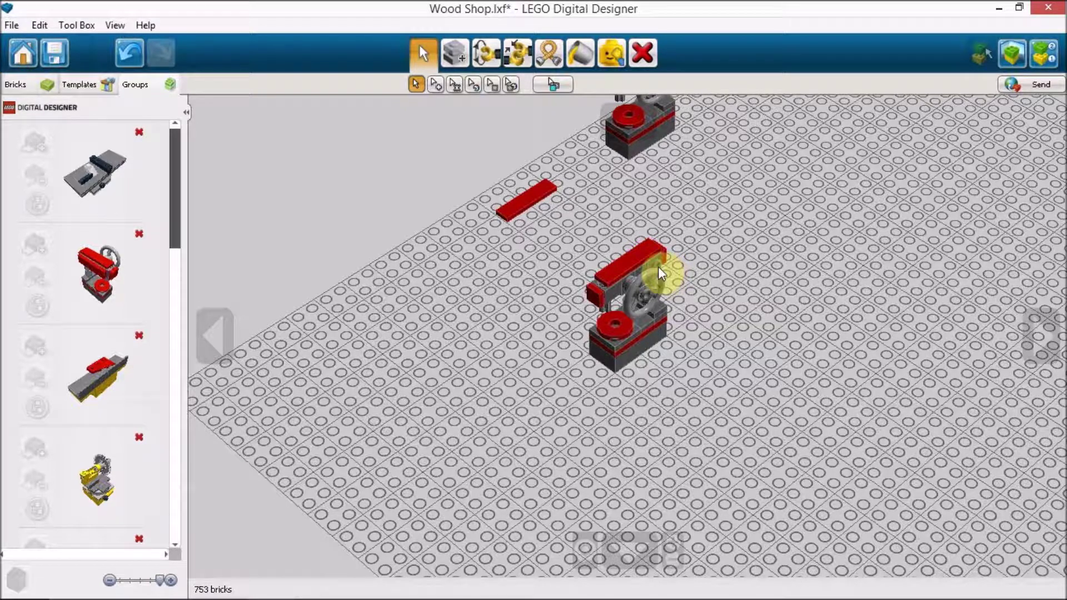
pyautogui.click(1037, 330)
# Turn the red 1x2 brick on its side against the machine and cap it with the last red plate
pyautogui.click(1037, 330)
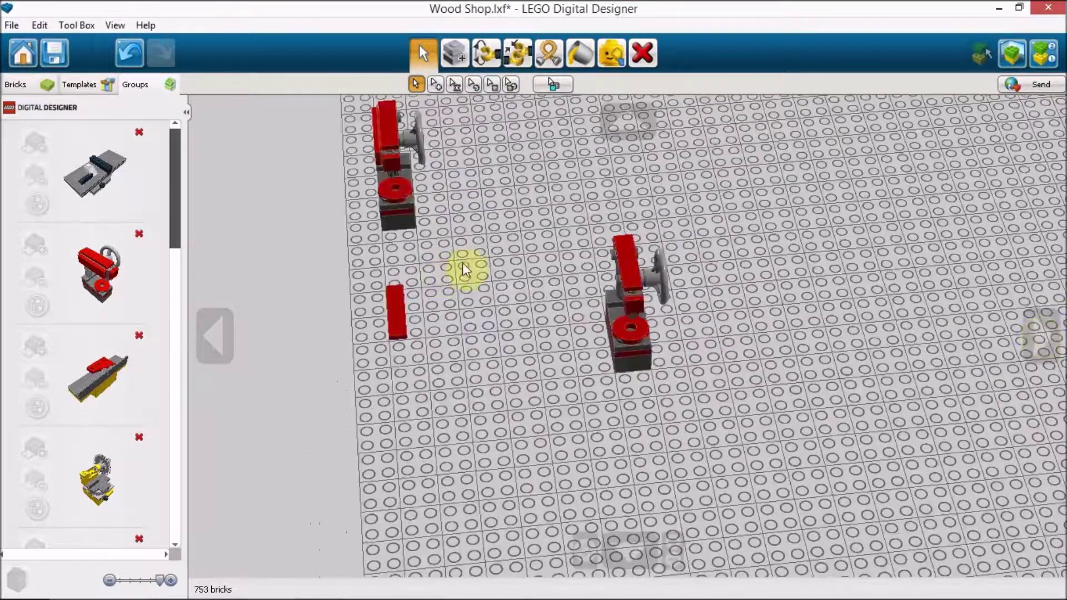
pyautogui.moveTo(395, 296); pyautogui.dragTo(450, 299)
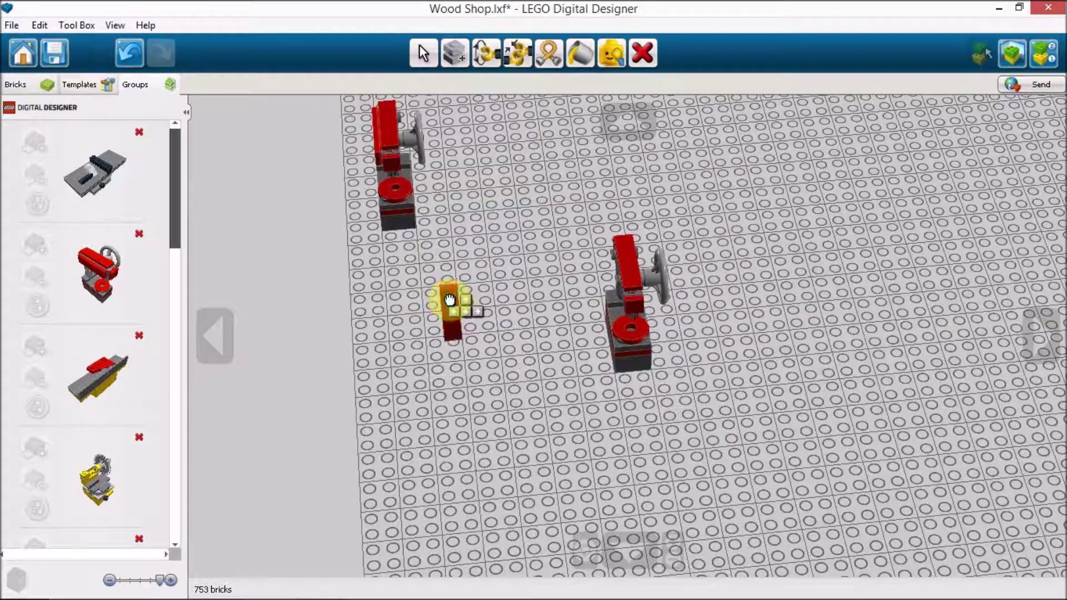
pyautogui.press('Up')
pyautogui.moveTo(450, 299); pyautogui.dragTo(611, 269)
pyautogui.click(1040, 348)
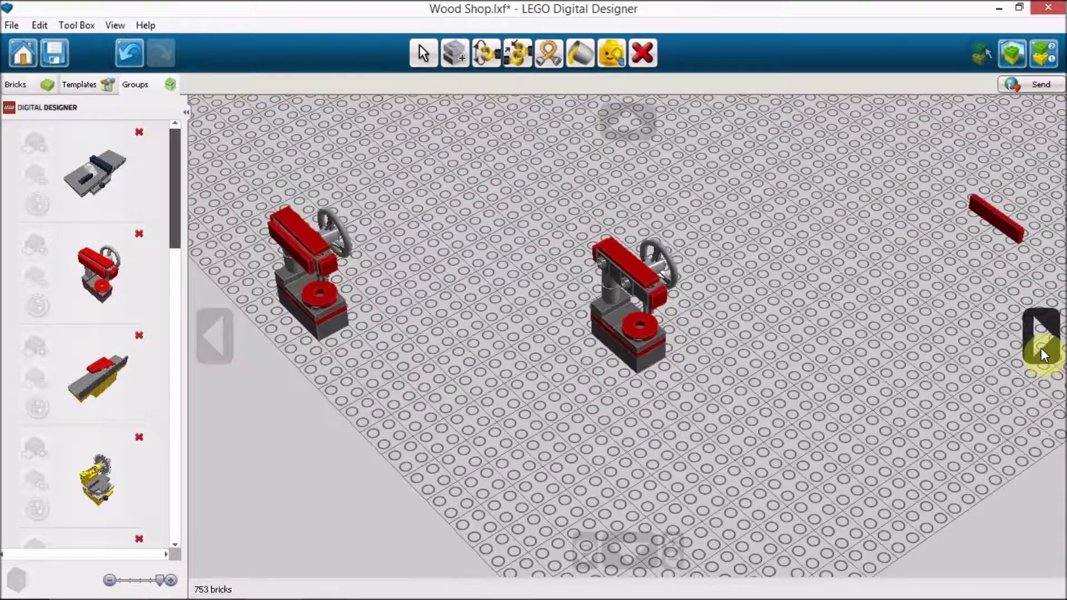
pyautogui.moveTo(995, 218); pyautogui.dragTo(603, 267)
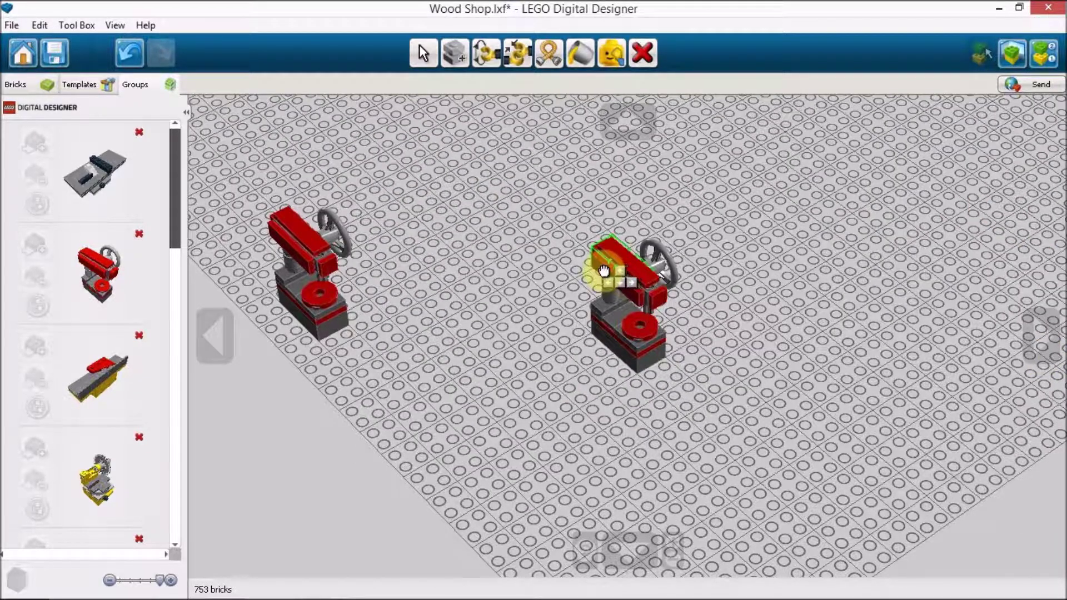
pyautogui.click(220, 328)
pyautogui.click(215, 329)
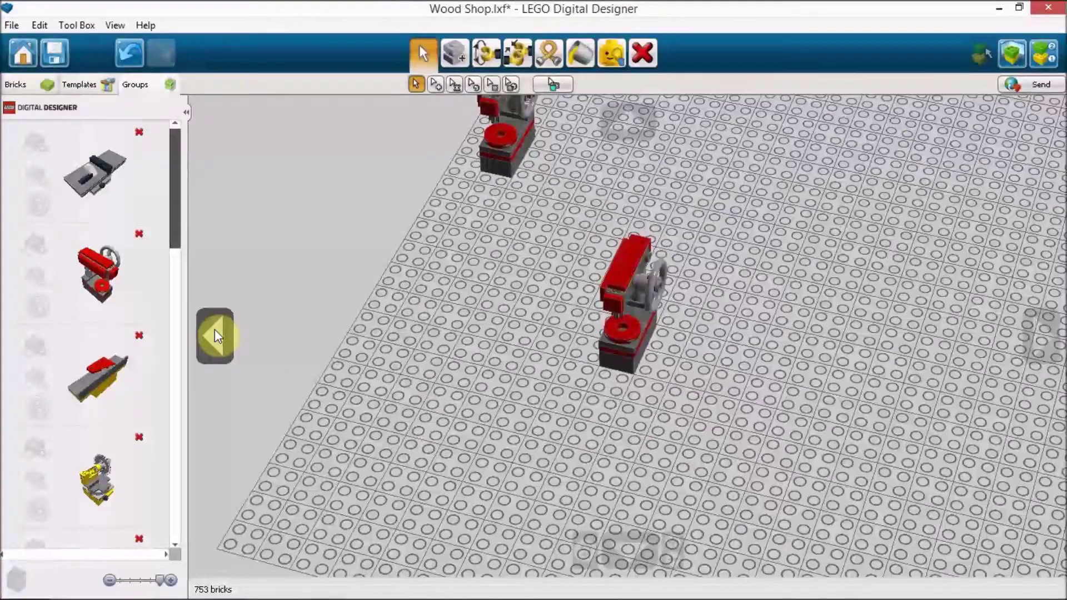
pyautogui.click(215, 329)
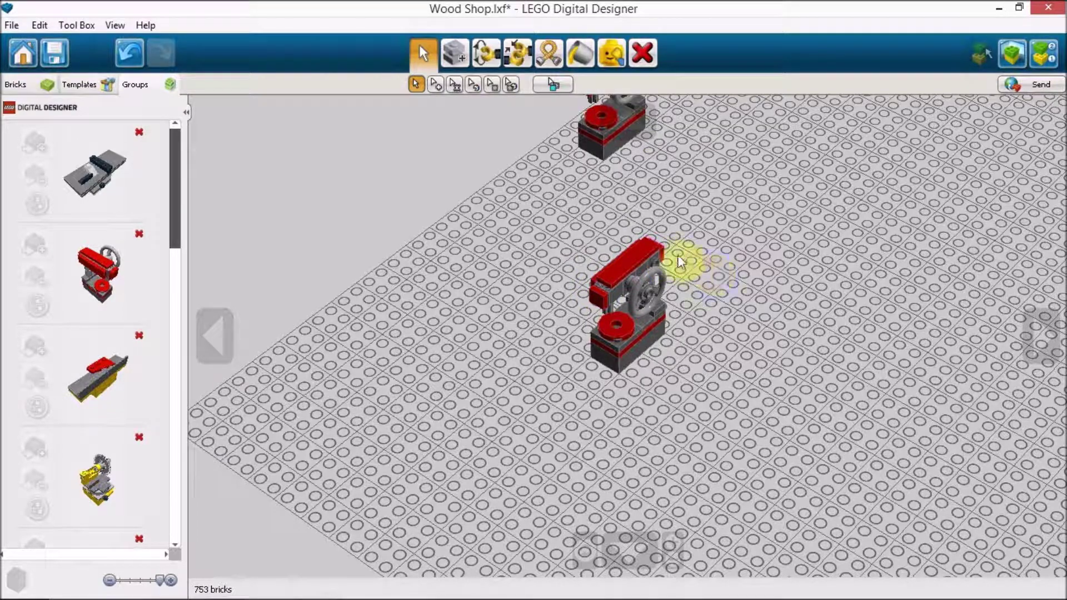
# Clone the drill press's red top brick with the C tool and place the copy on the machine
pyautogui.click(662, 251)
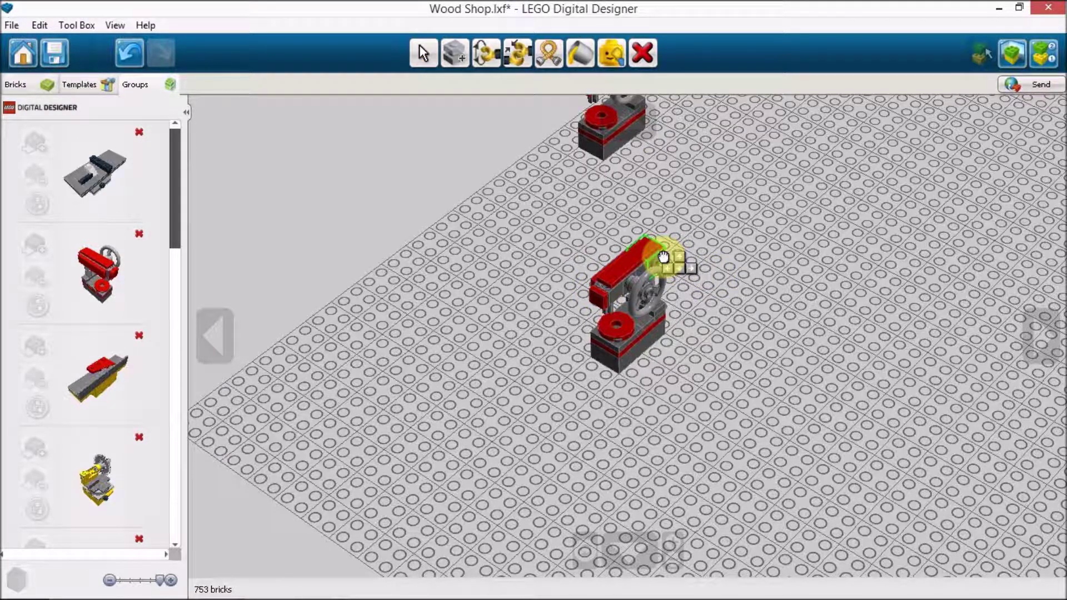
pyautogui.press('c')
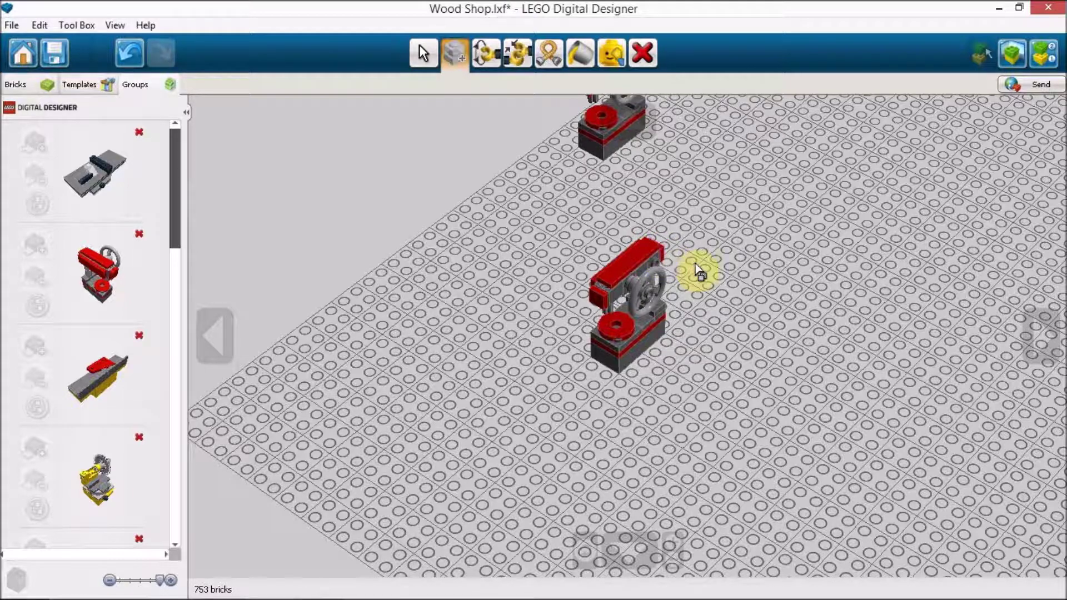
pyautogui.click(672, 265)
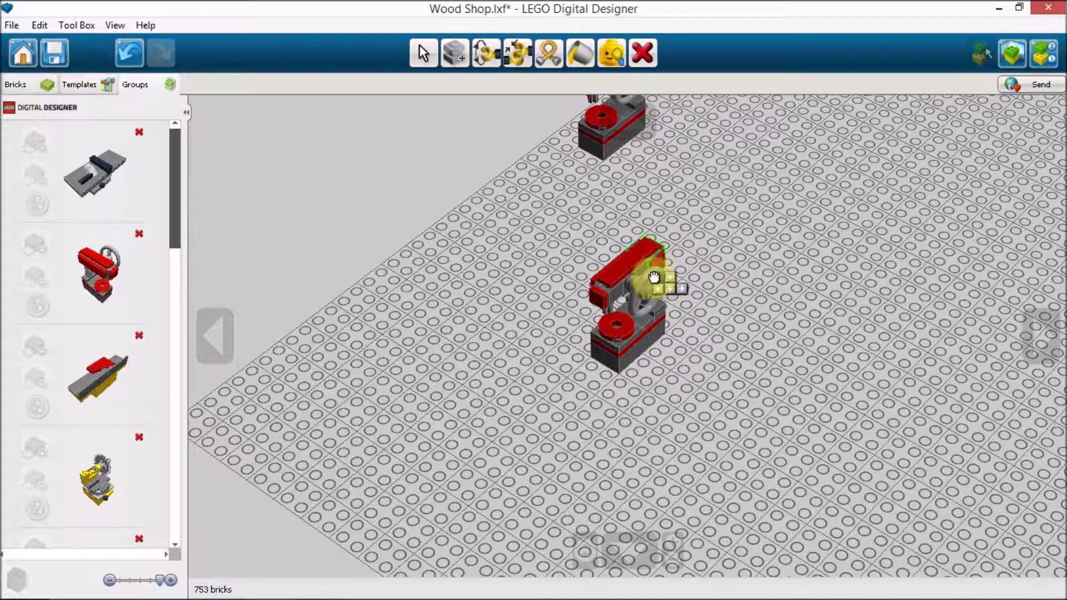
pyautogui.click(656, 277)
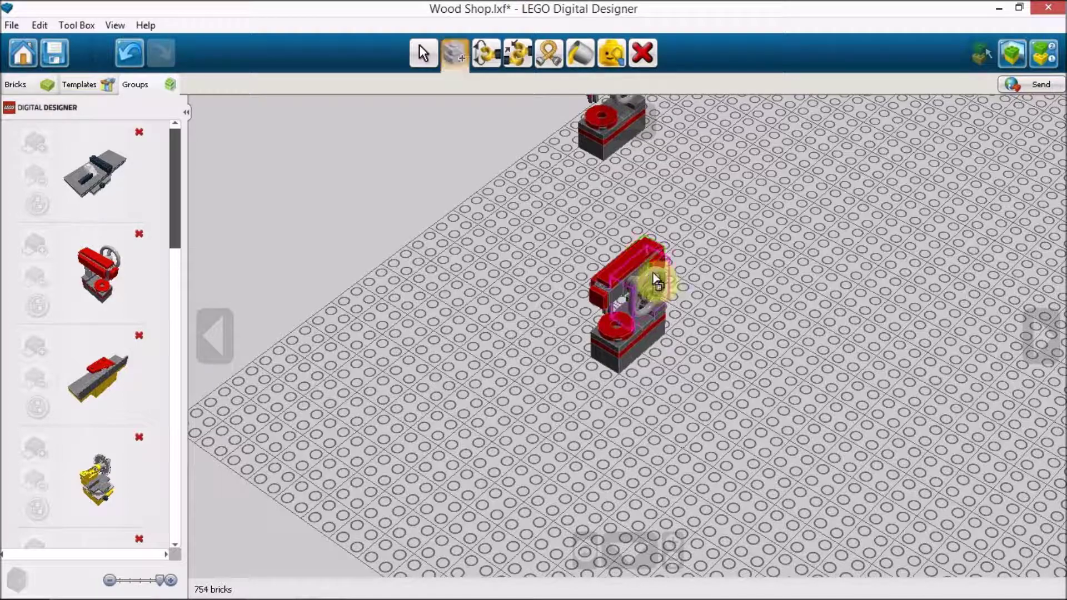
pyautogui.click(1044, 336)
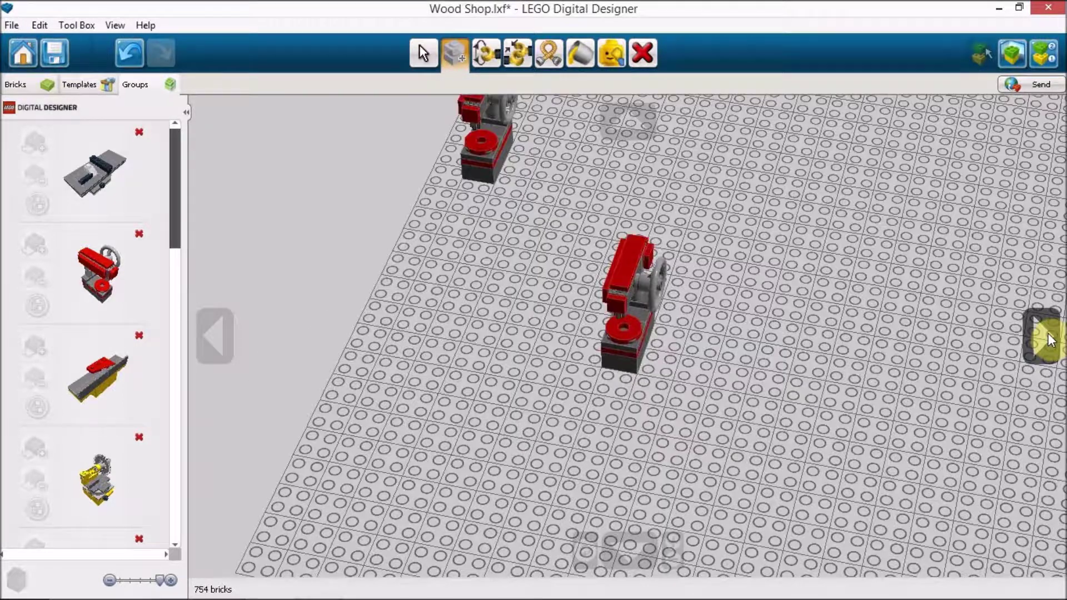
pyautogui.click(1048, 336)
pyautogui.click(1048, 336)
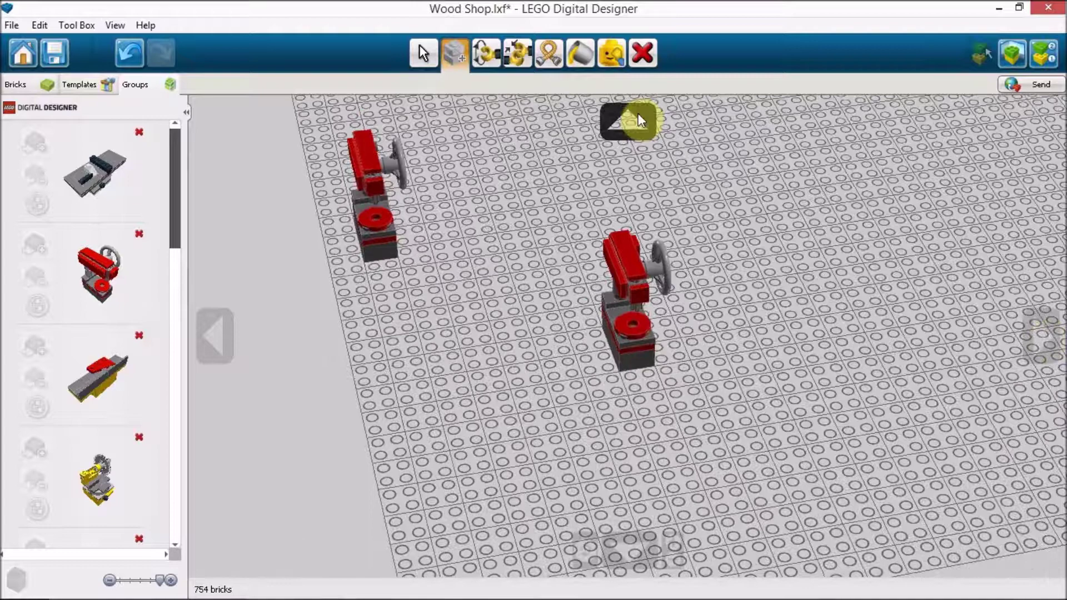
pyautogui.click(638, 116)
pyautogui.click(224, 319)
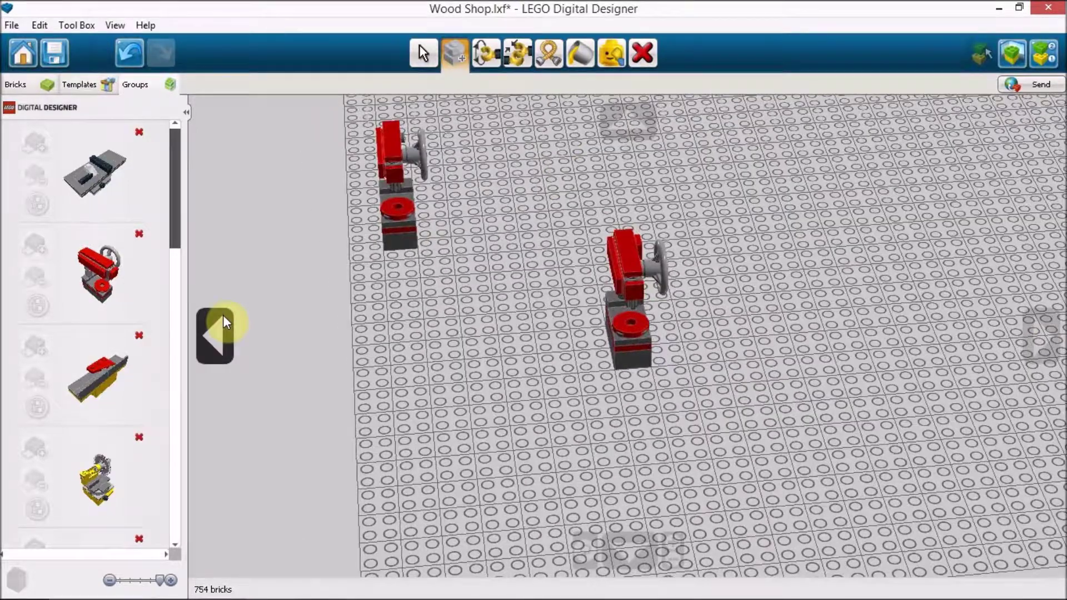
pyautogui.click(223, 319)
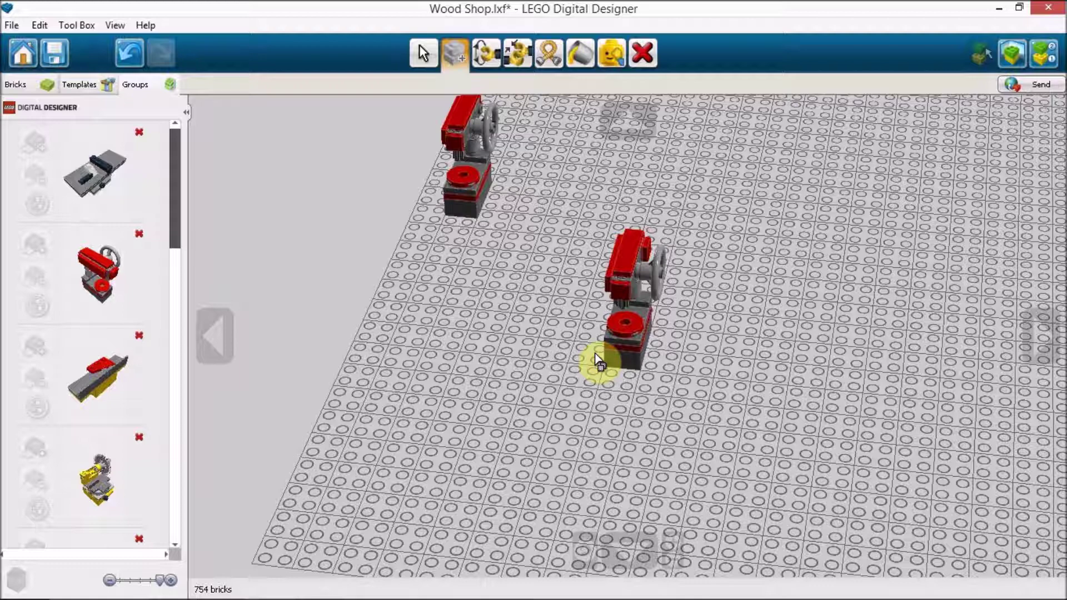
pyautogui.moveTo(597, 360); pyautogui.dragTo(829, 178, button='right')
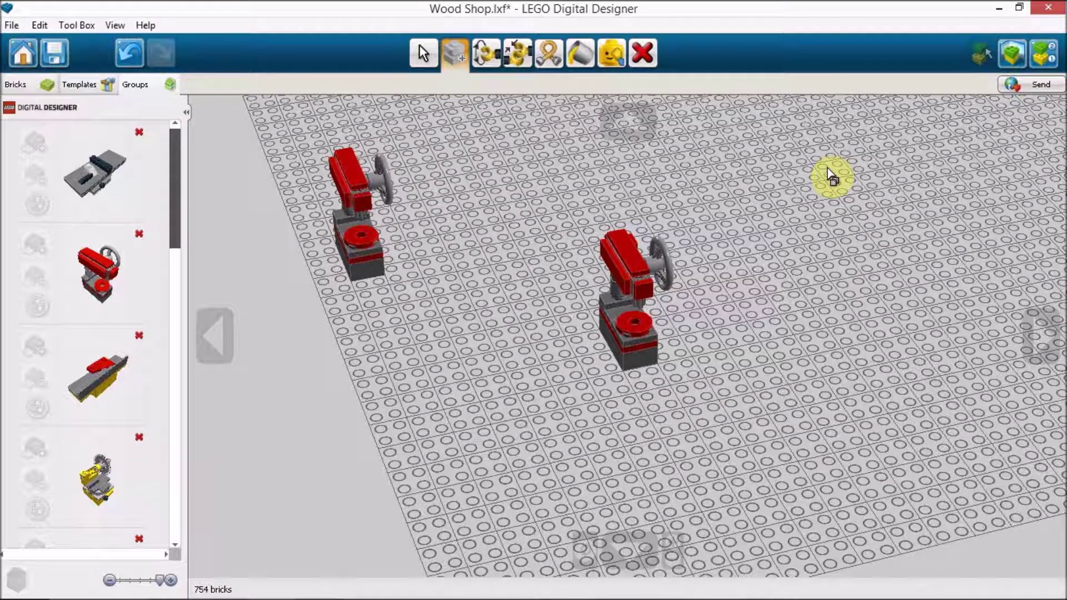